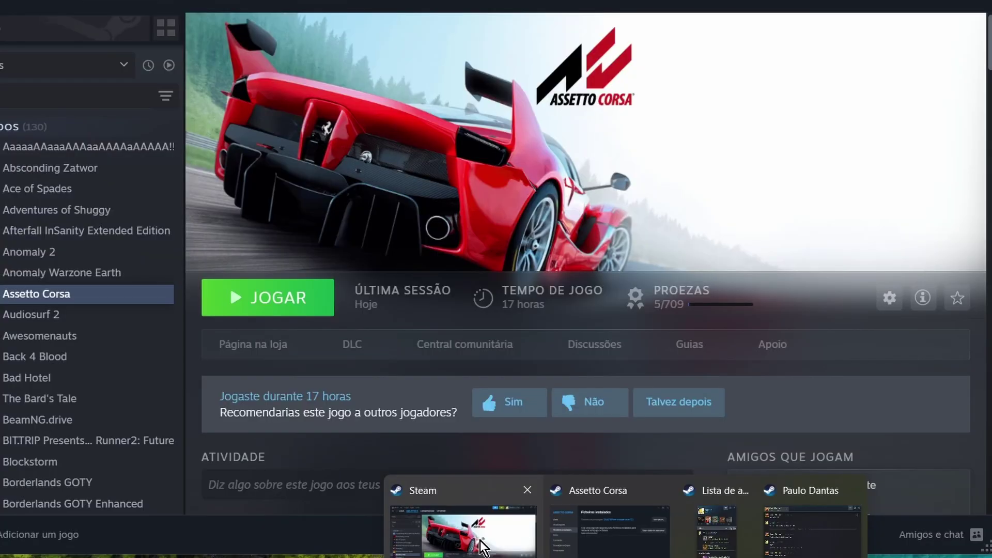
- Switch from Content Manager's missing-DLC error to Steam's Assetto Corsa library page
left_click(468, 542)
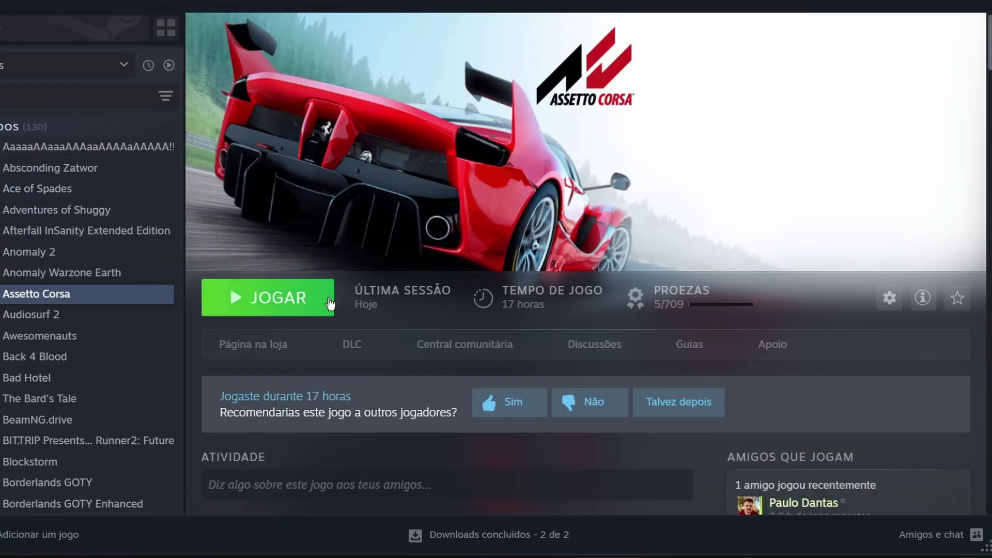
left_click(366, 345)
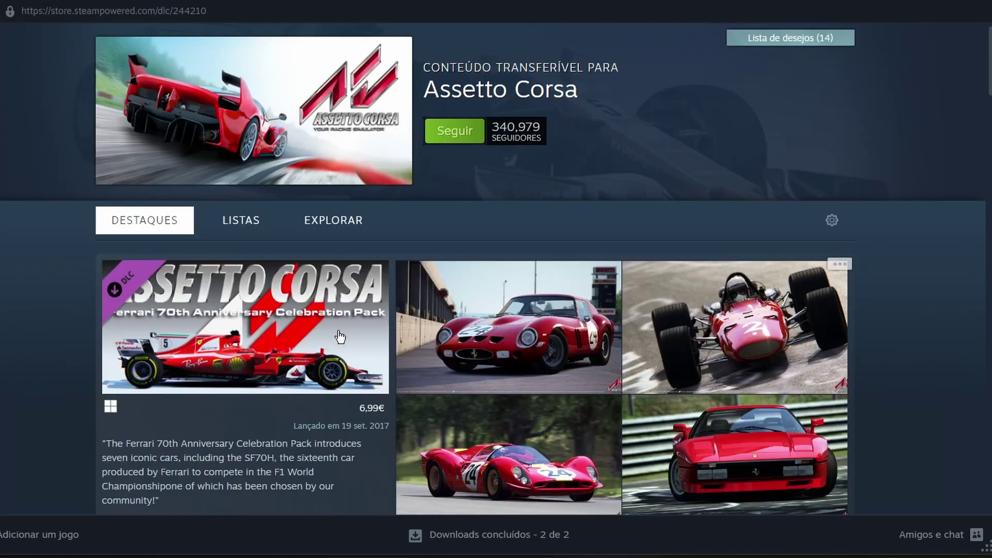
scroll(340, 337, "down", 5)
scroll(340, 337, "down", 2)
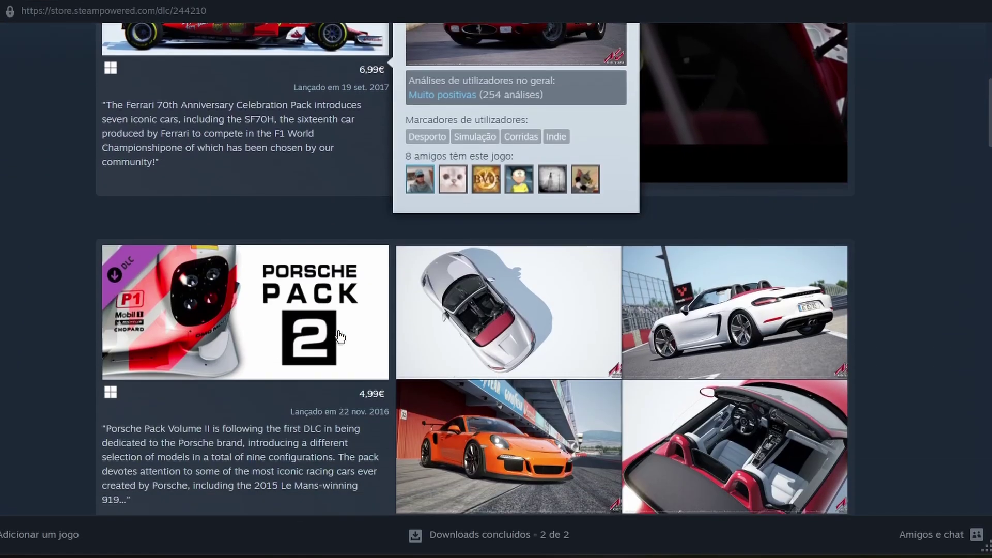
mouse_move(370, 403)
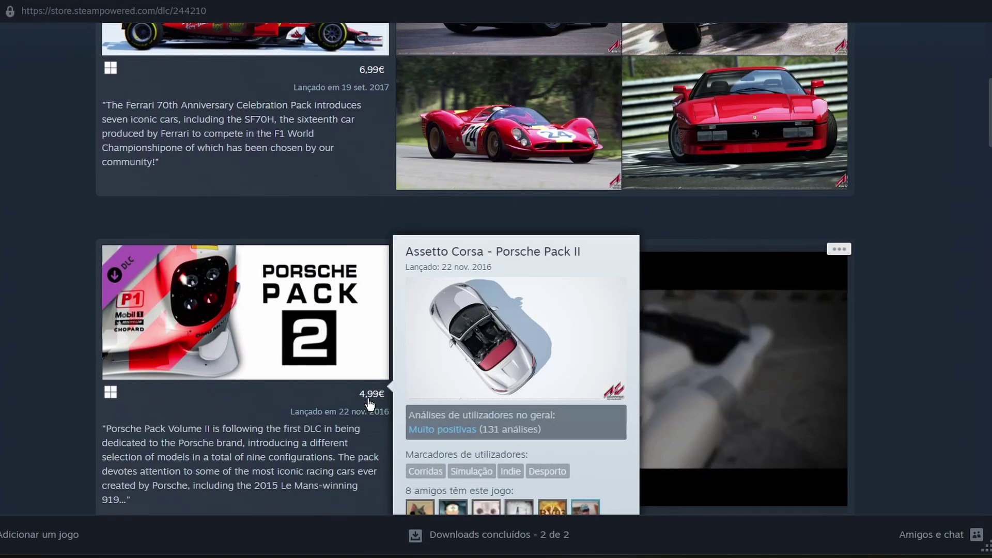
scroll(370, 403, "down", 8)
scroll(369, 404, "down", 6)
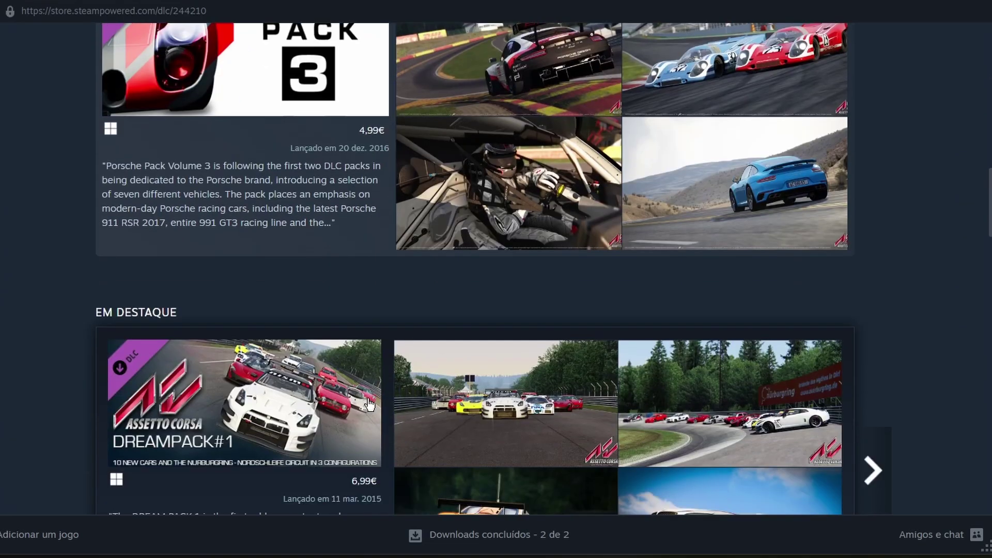
scroll(368, 405, "up", 9)
scroll(353, 239, "up", 11)
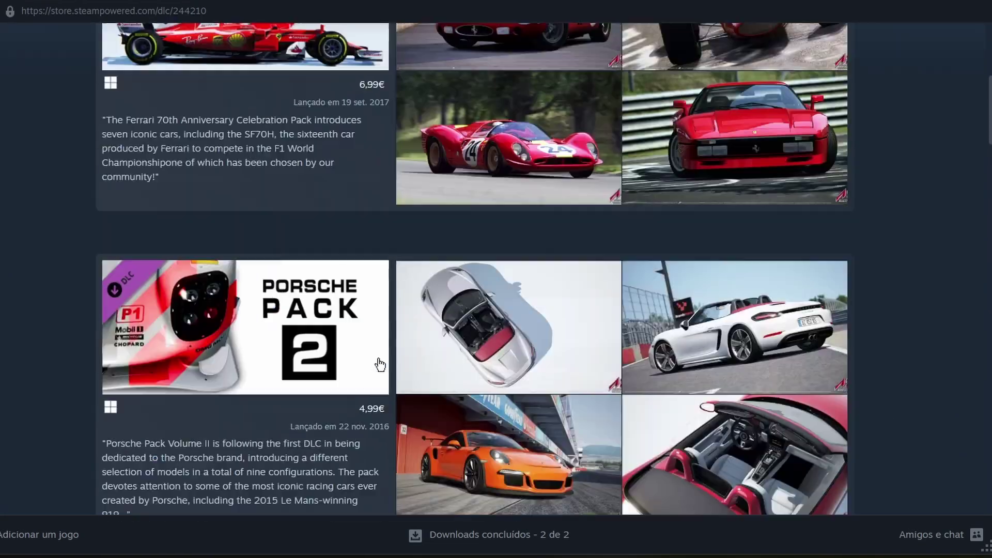
scroll(360, 394, "down", 4)
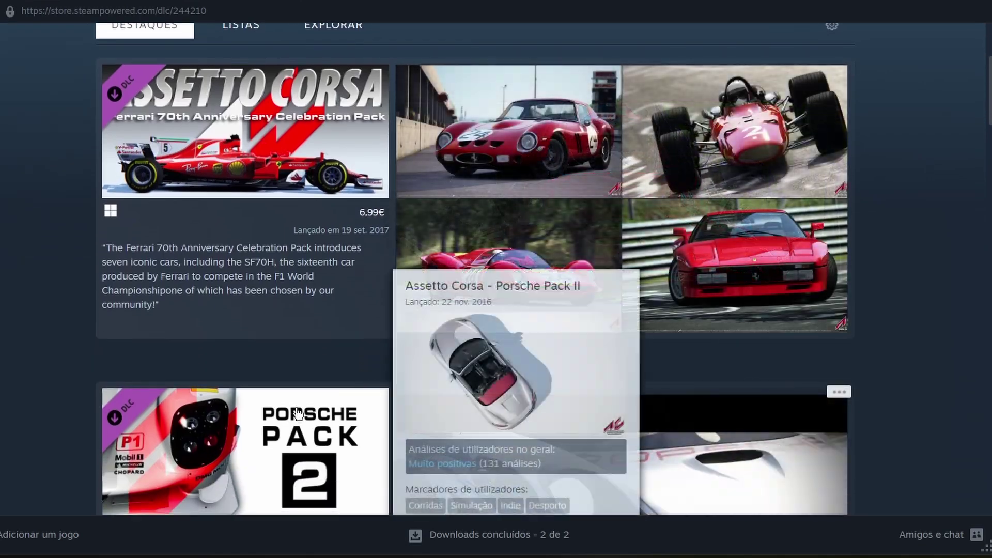
left_click(296, 408)
scroll(386, 370, "down", 6)
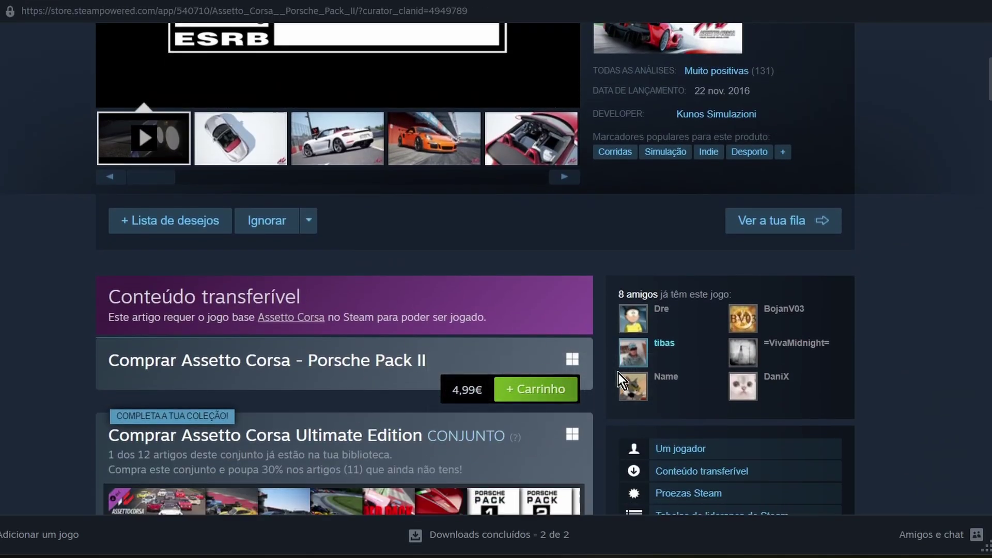
mouse_move(134, 2)
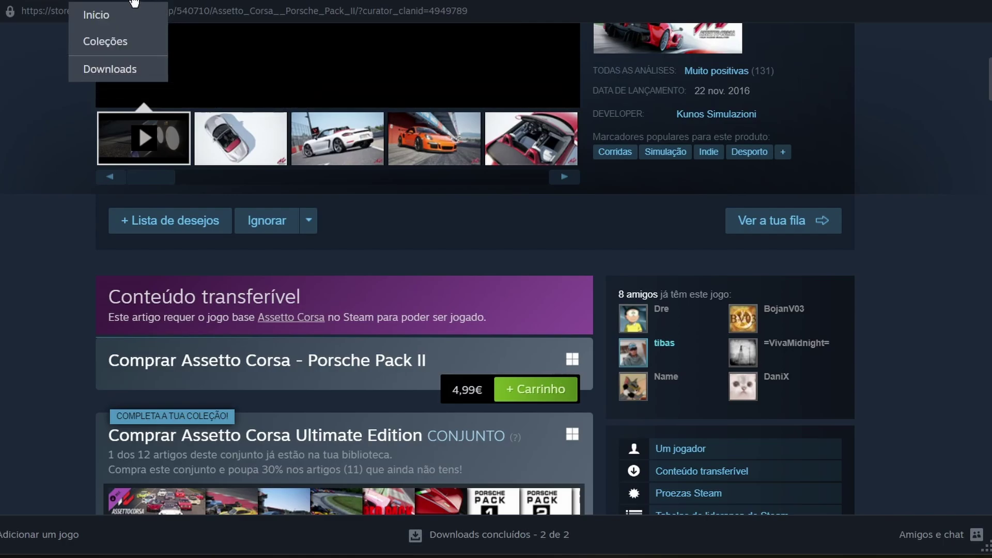
- Join the No Hesi Public 11 EU server with the M3 F80 | No Hesi Tuned car
left_click(134, 3)
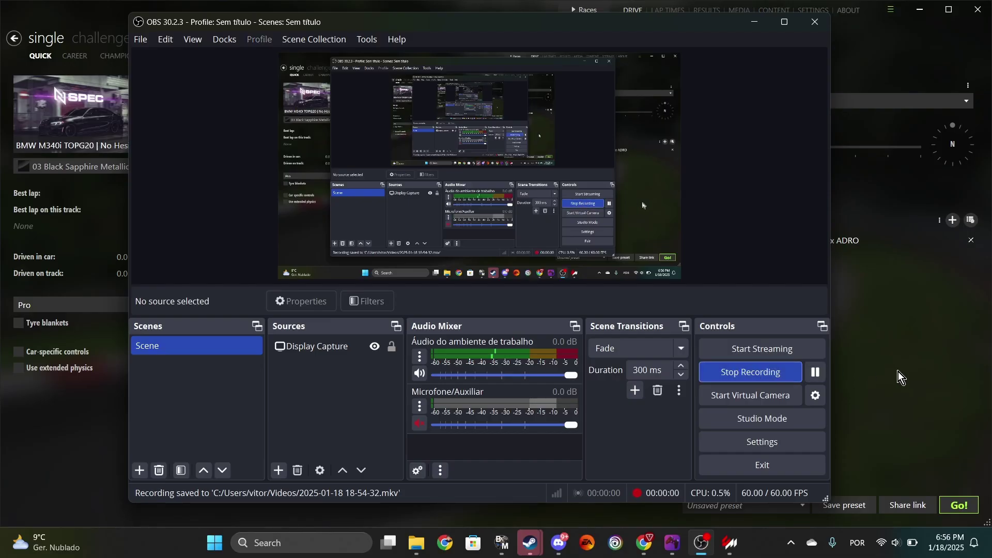
left_click(898, 371)
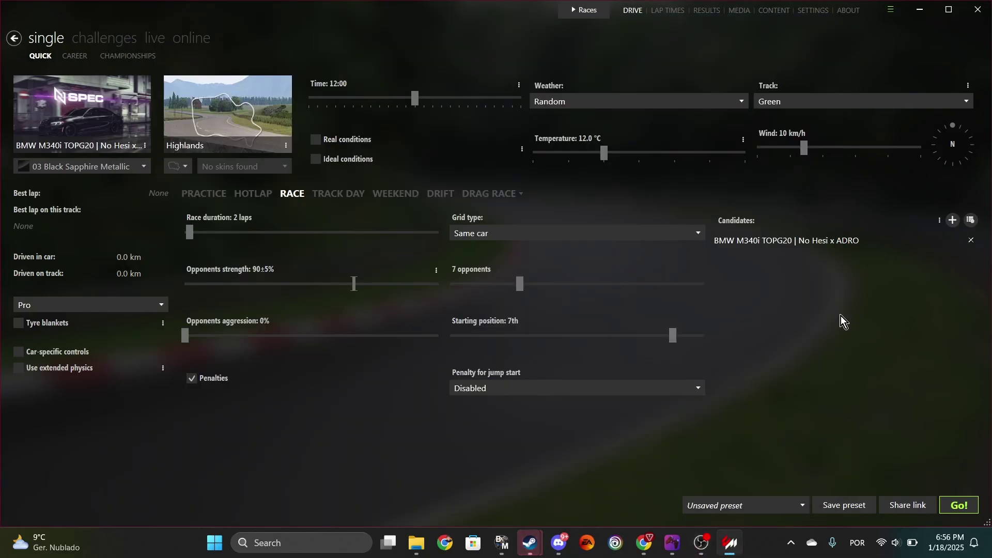
left_click(190, 40)
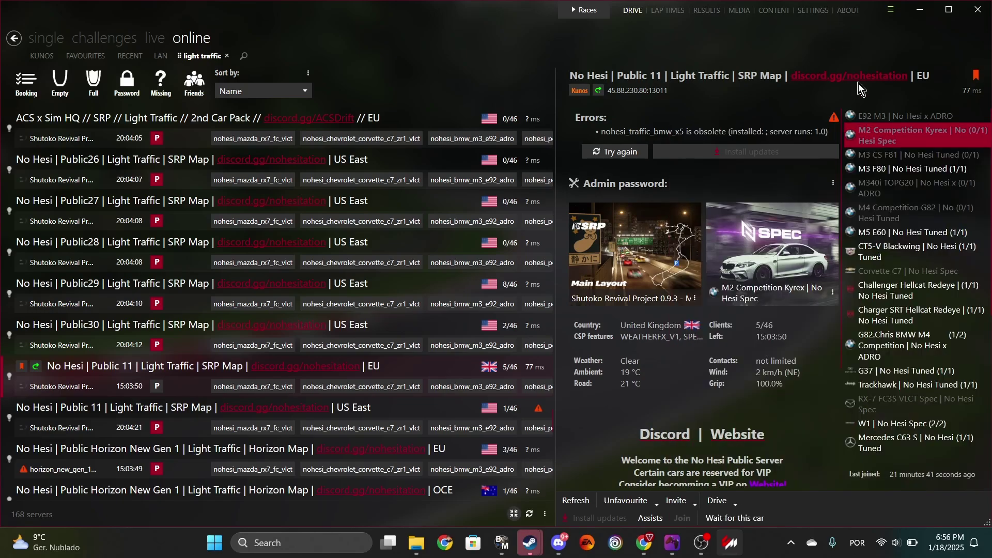
mouse_move(886, 136)
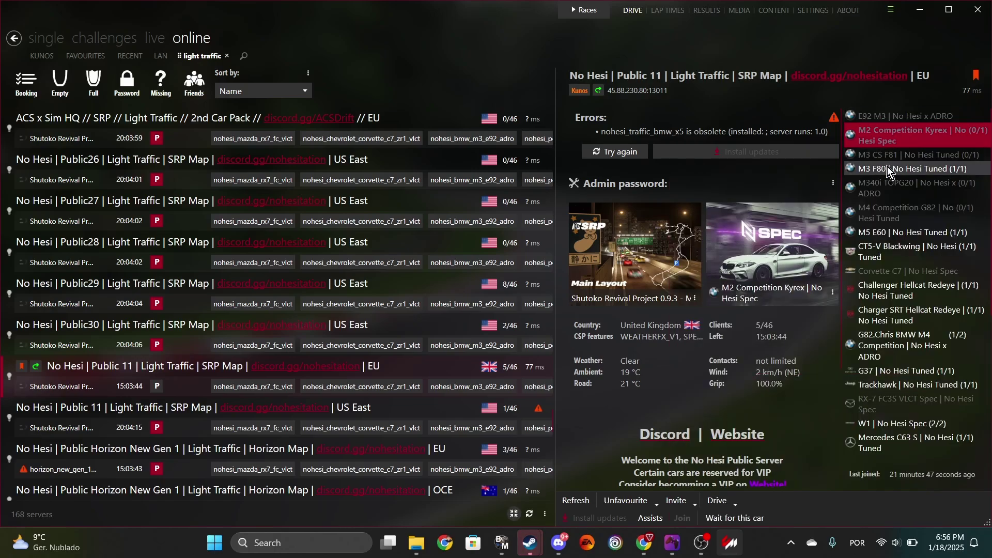
left_click(888, 167)
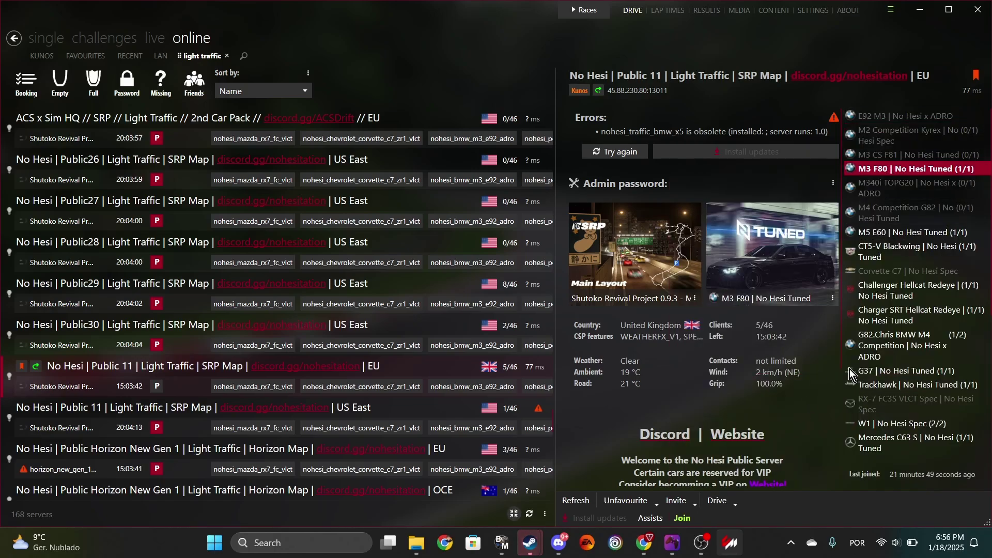
left_click(683, 518)
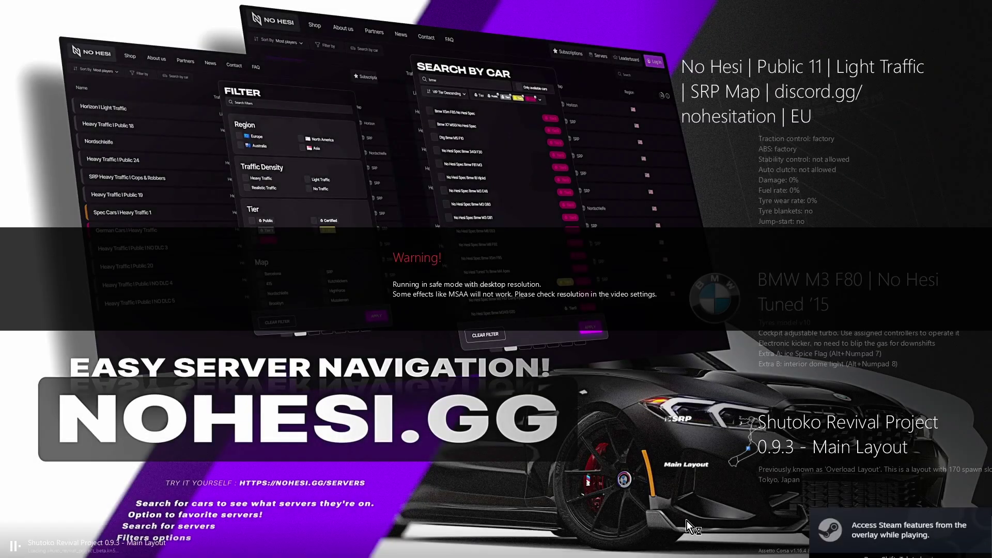
- Lower the volume, decline integrity validation after the collider.kn5 error, and close the crash report
key("XF86AudioLowerVolume")
key("XF86AudioLowerVolume")
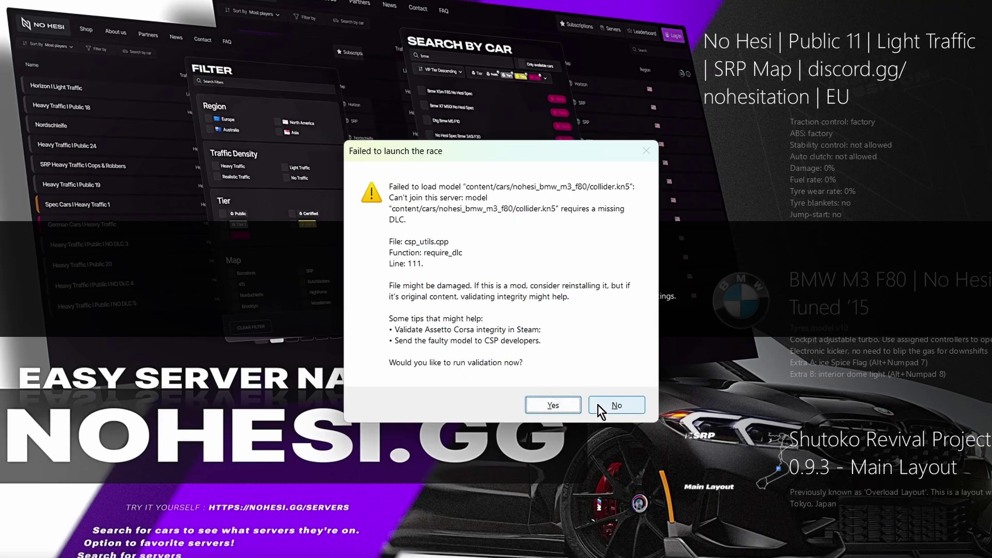
left_click(597, 405)
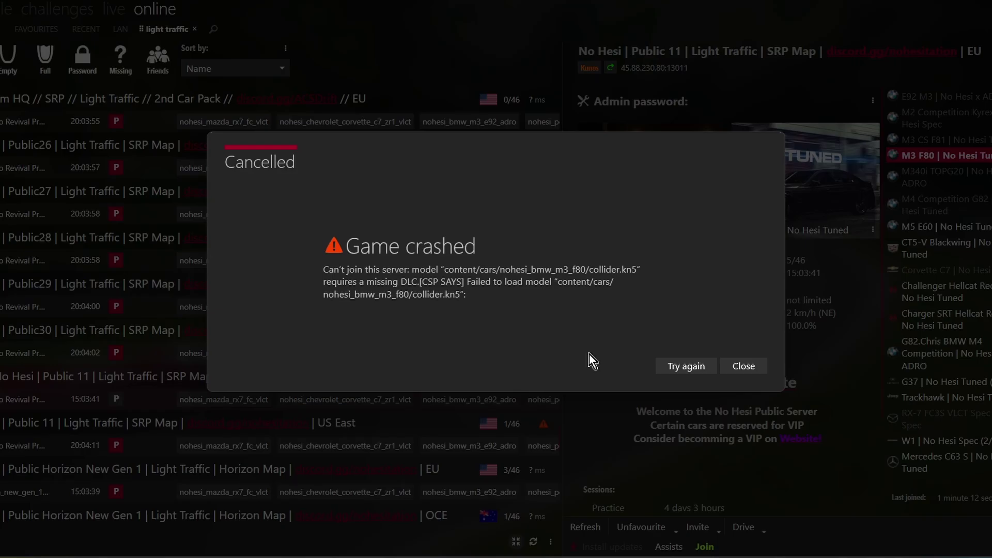
left_click(744, 365)
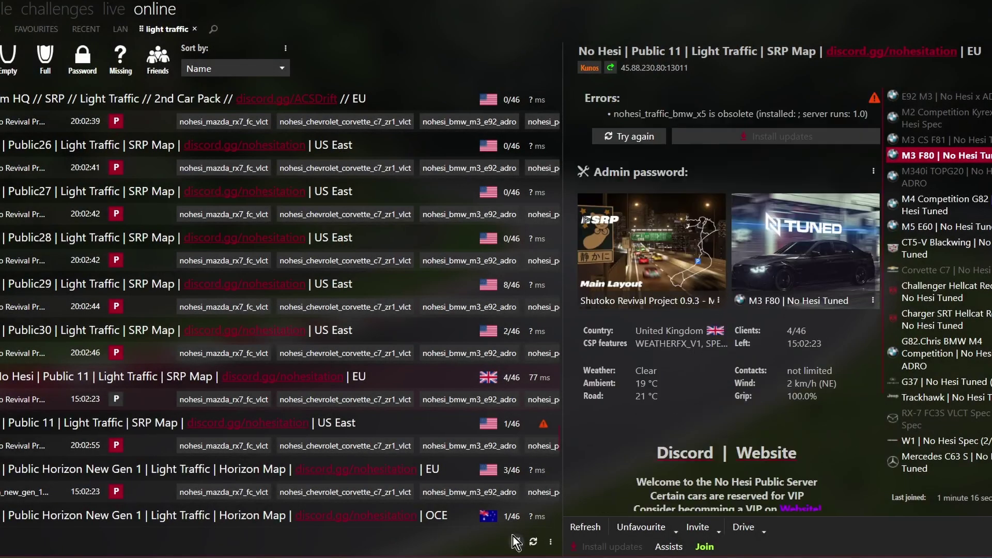
- Bring up Assetto Corsa's context menu in the Steam library
mouse_move(406, 556)
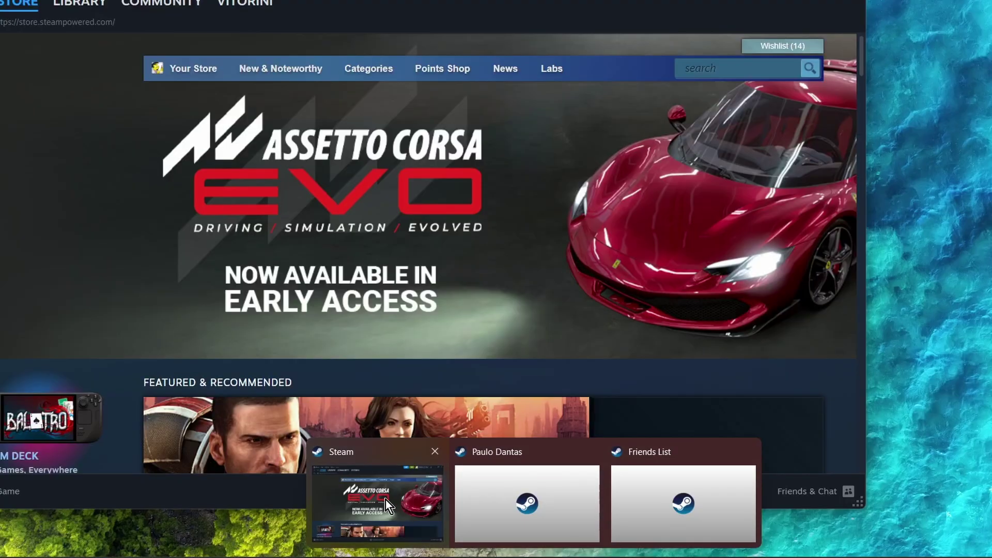
left_click(386, 500)
left_click(69, 4)
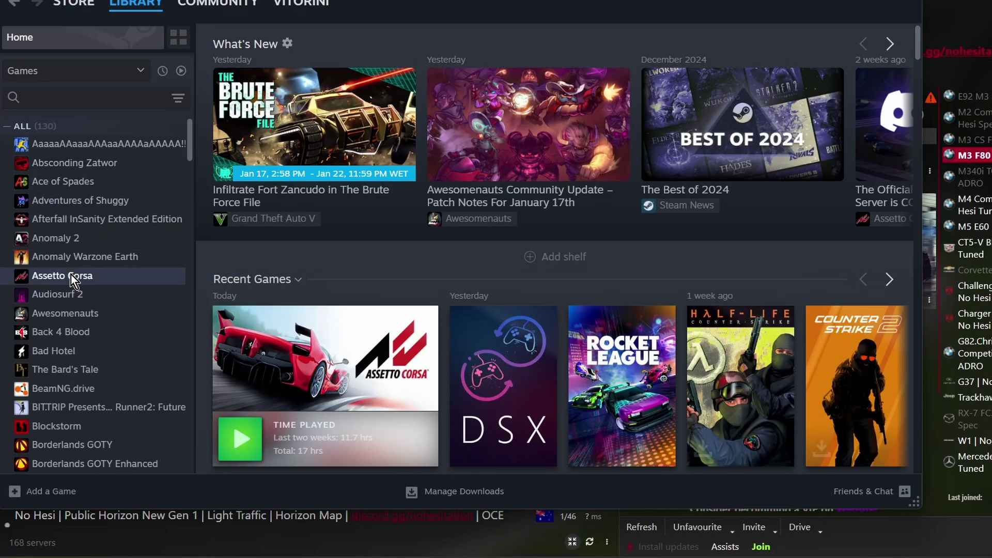
right_click(71, 274)
- Browse Assetto Corsa's local files and go into content\cars
mouse_move(138, 360)
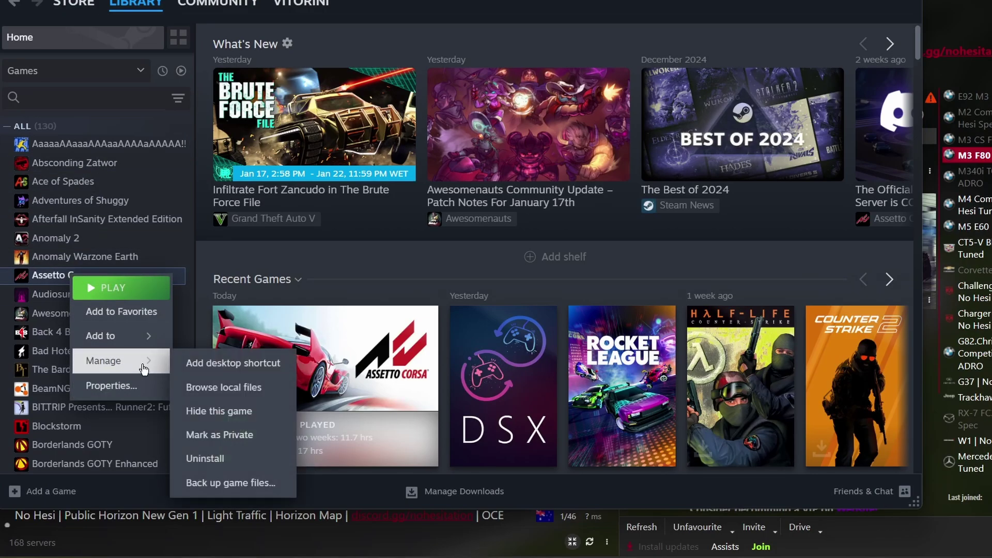
left_click(225, 390)
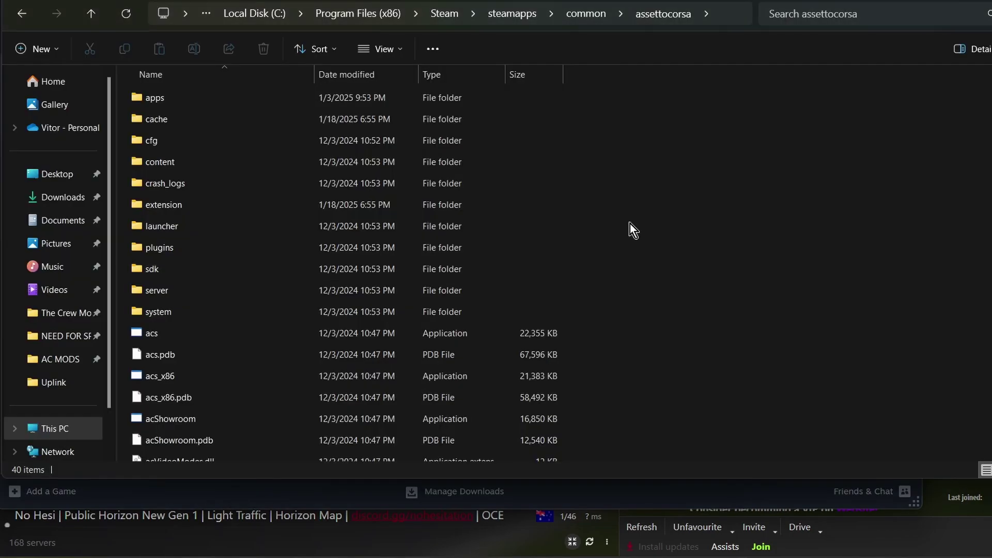
double_click(162, 161)
double_click(169, 141)
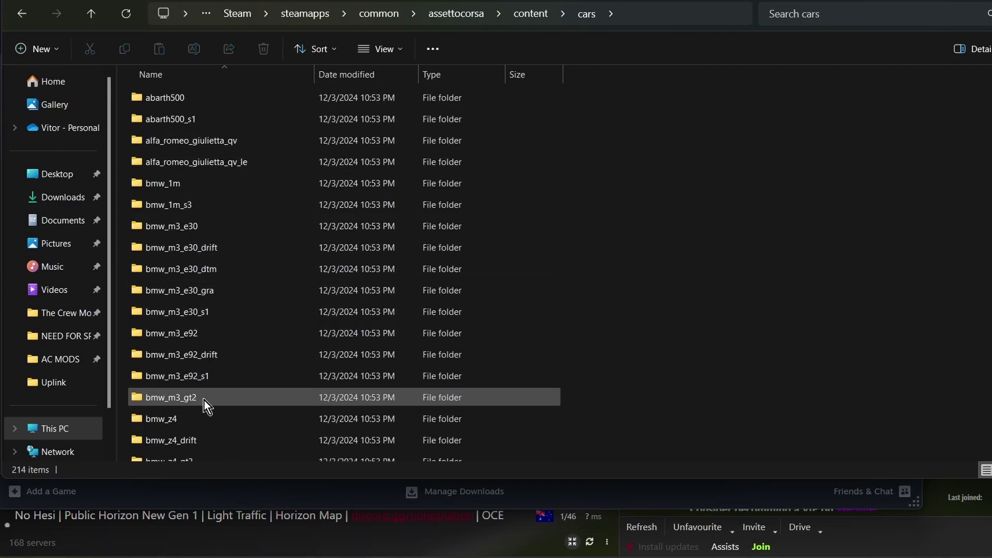
- Restore and reposition the Explorer window, then open the nohesi_bmw_m3_f80 folder
scroll(212, 423, "down", 2)
scroll(212, 423, "up", 1)
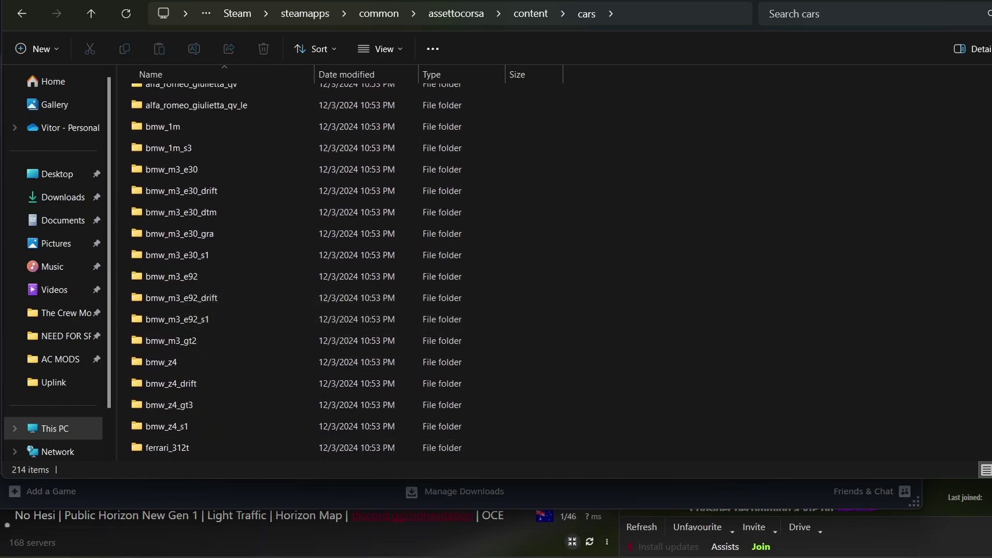
left_click_drag(343, 2, 601, 74)
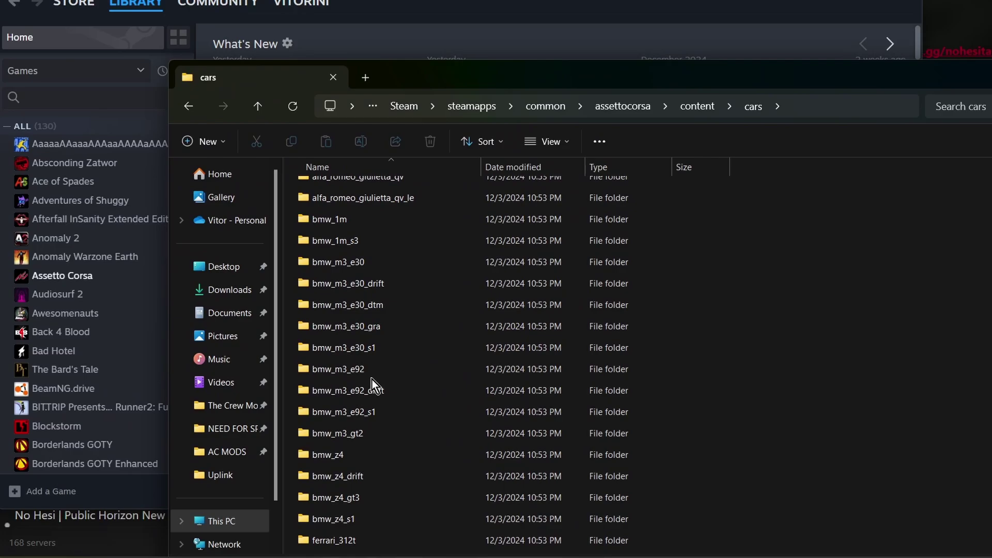
scroll(368, 417, "down", 20)
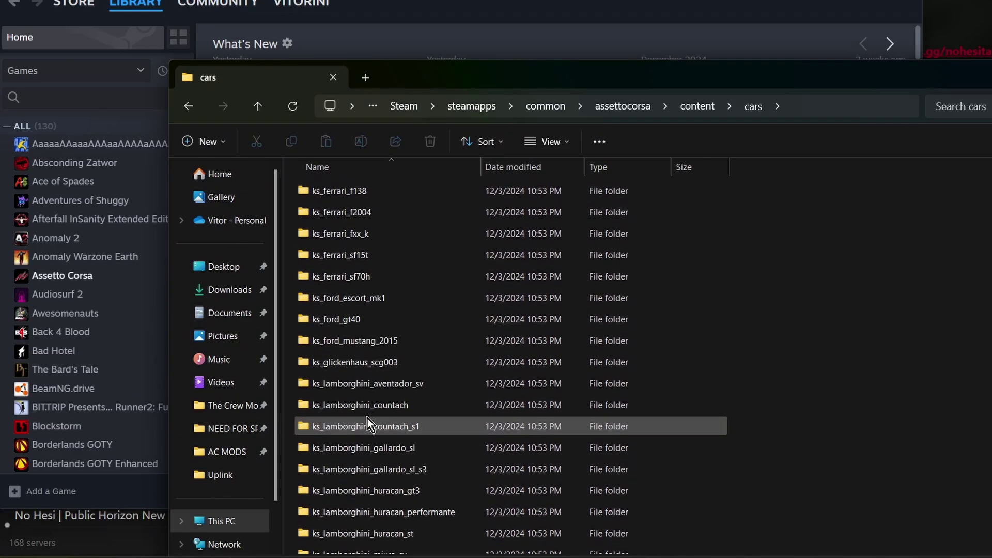
left_click_drag(397, 71, 238, 1)
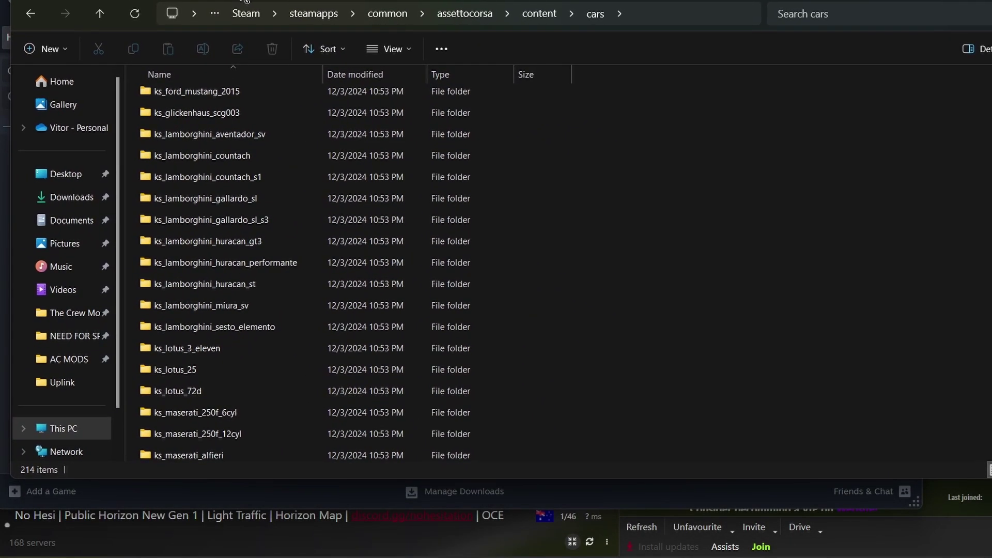
scroll(285, 297, "down", 20)
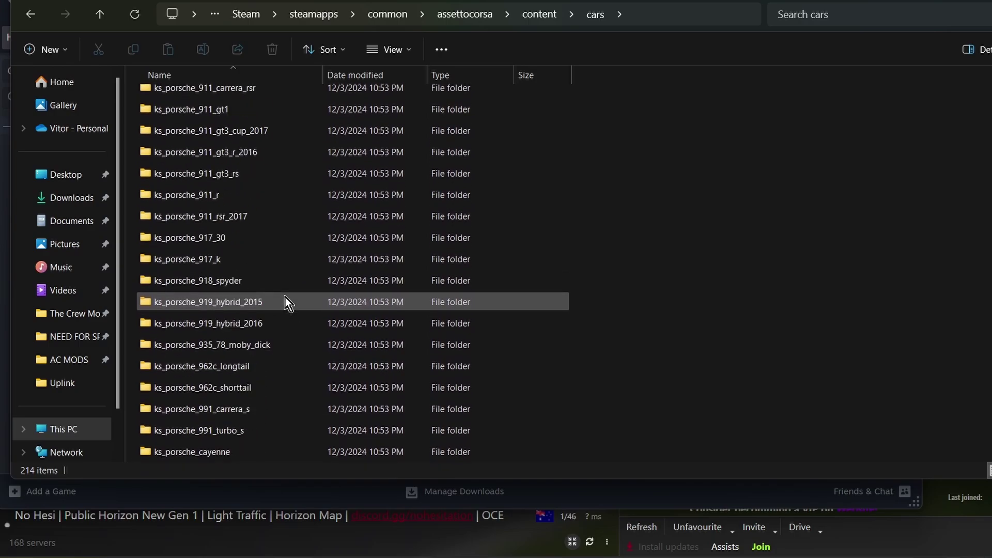
scroll(286, 296, "down", 8)
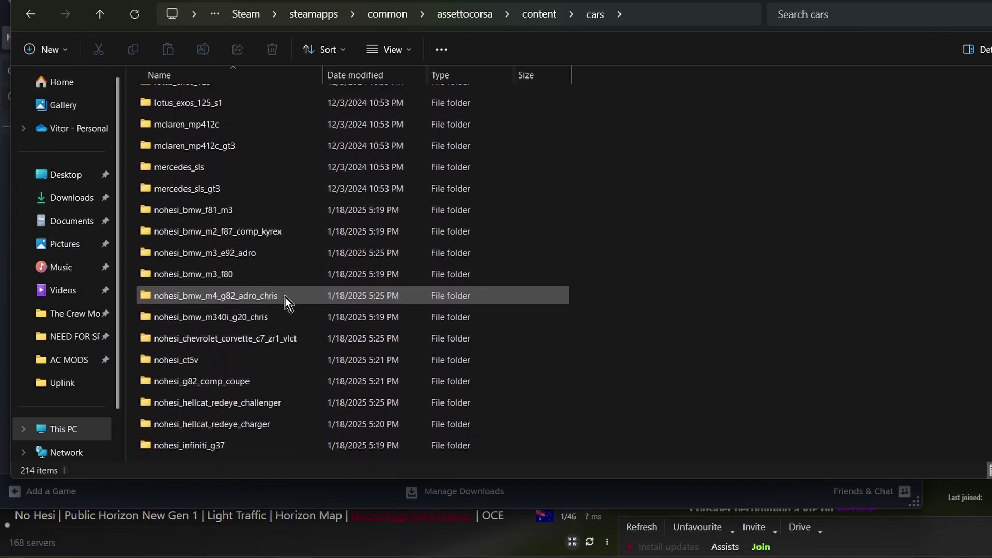
left_click(228, 274)
double_click(227, 274)
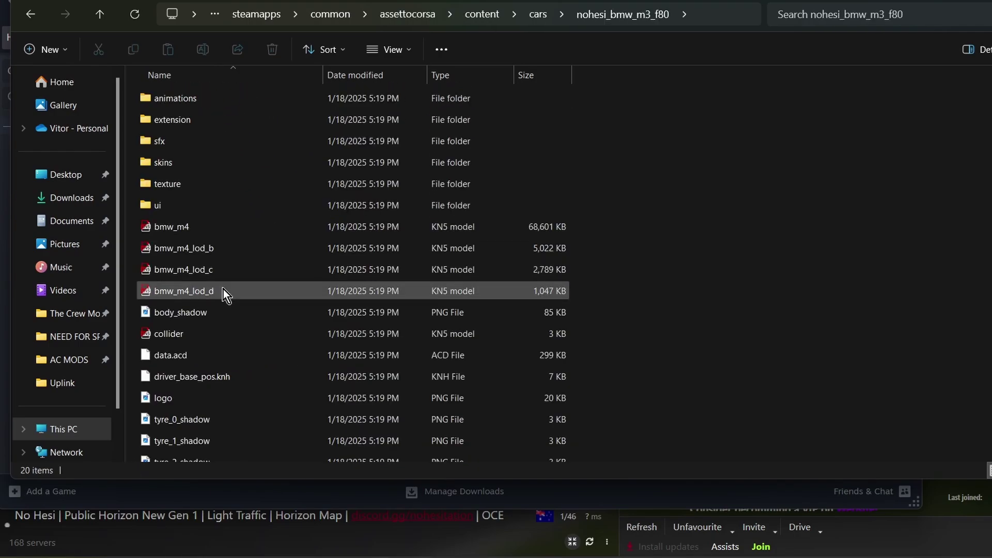
- Rename the M3 F80's collider file to colliderbkup
scroll(223, 289, "down", 1)
left_click(185, 297)
right_click(185, 296)
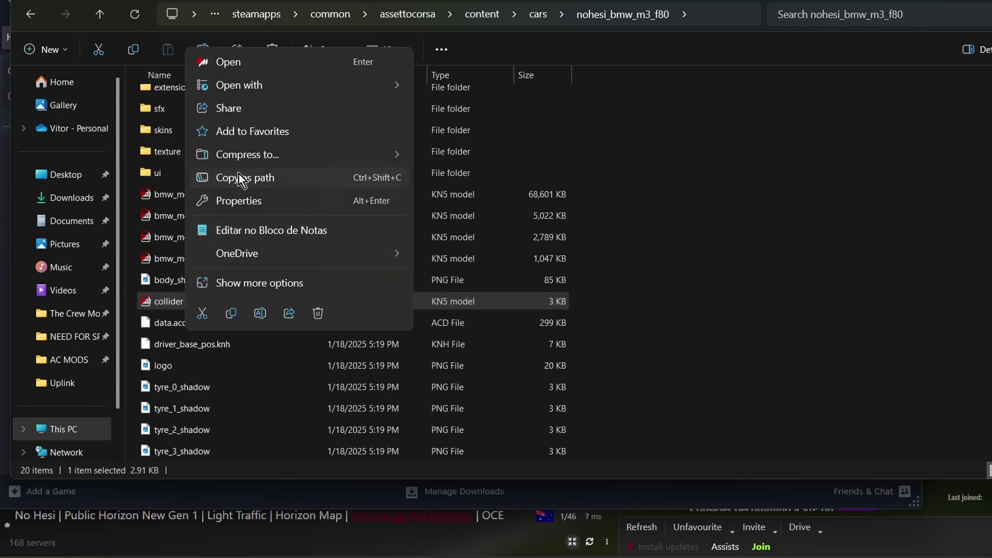
left_click(164, 301)
right_click(164, 300)
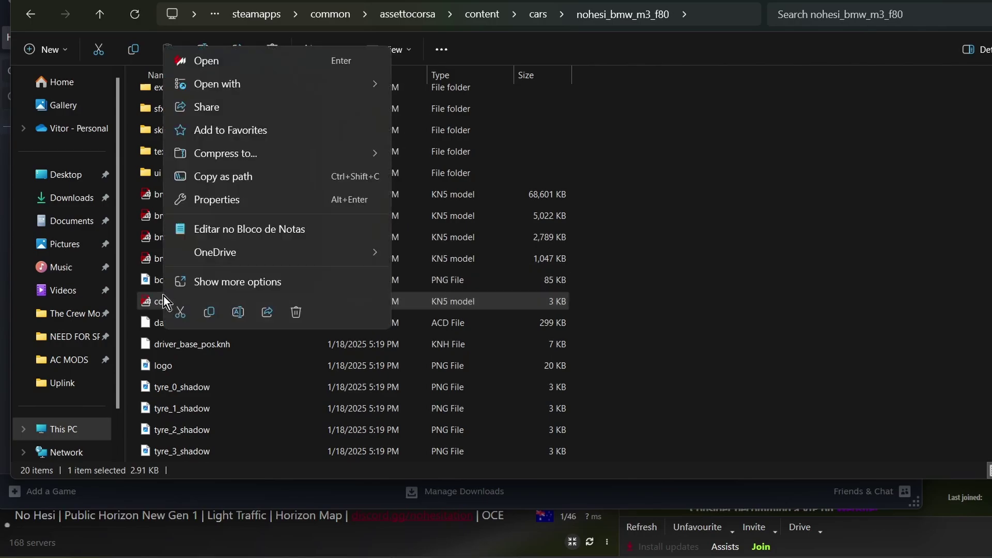
left_click(247, 313)
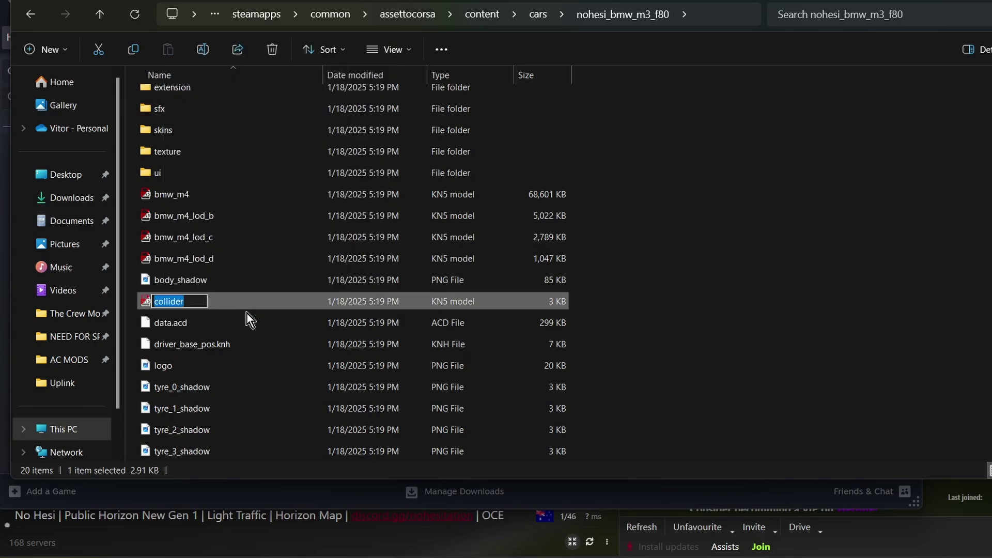
key("Right")
type("bkup")
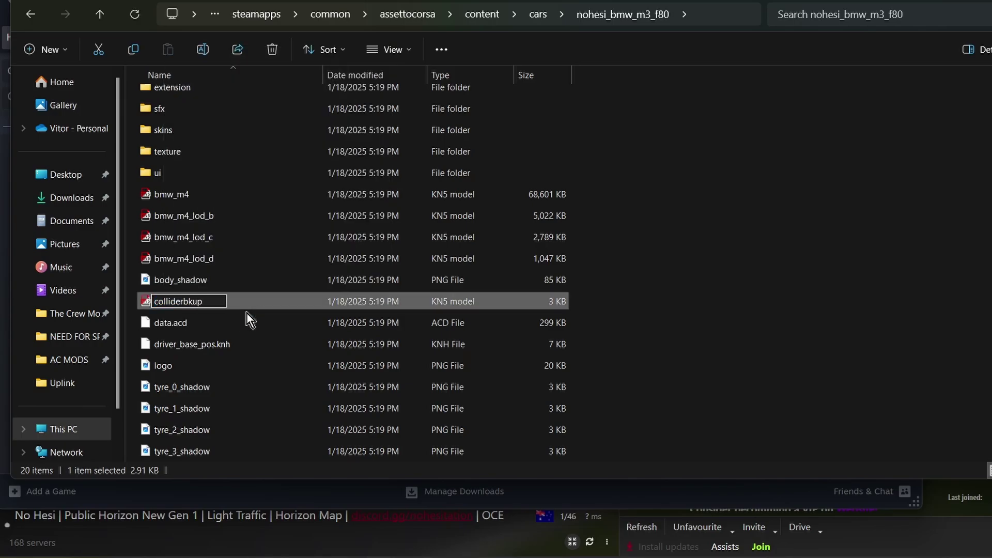
key("Return")
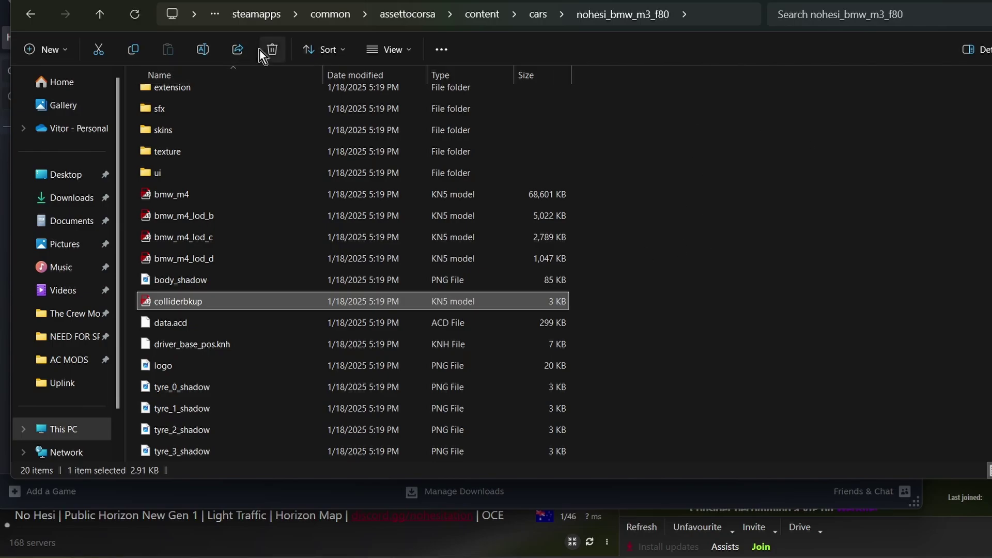
- Turn on file name extensions in the folder view
left_click(413, 50)
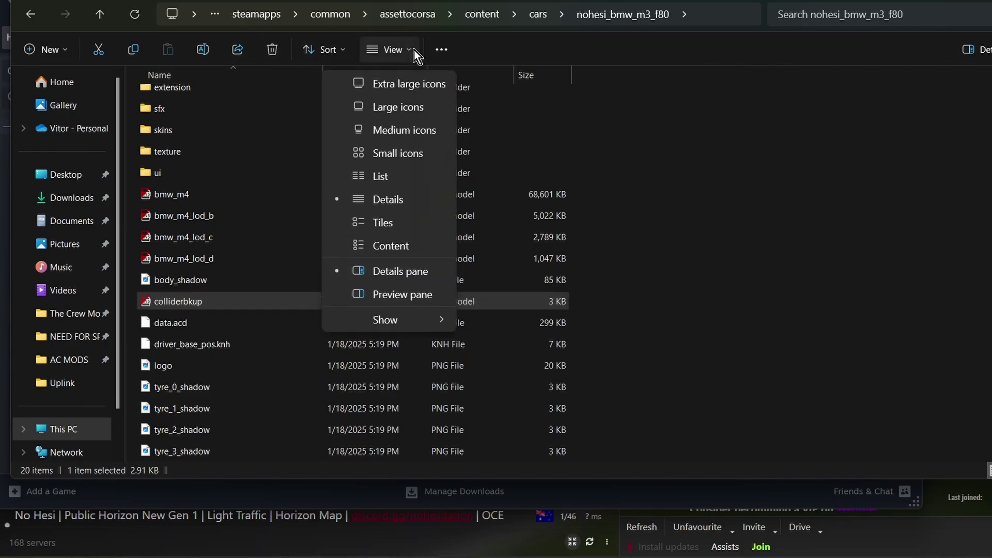
mouse_move(425, 315)
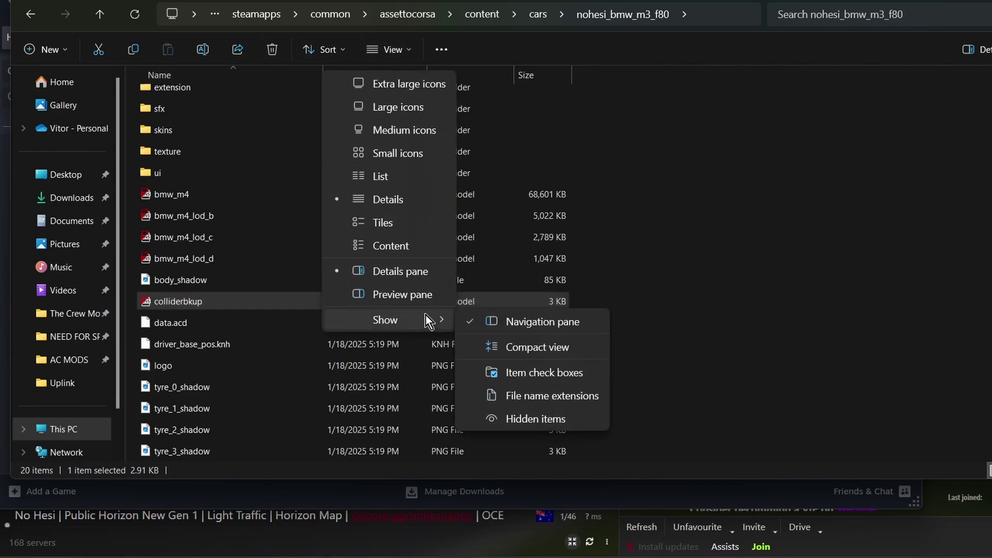
left_click(520, 395)
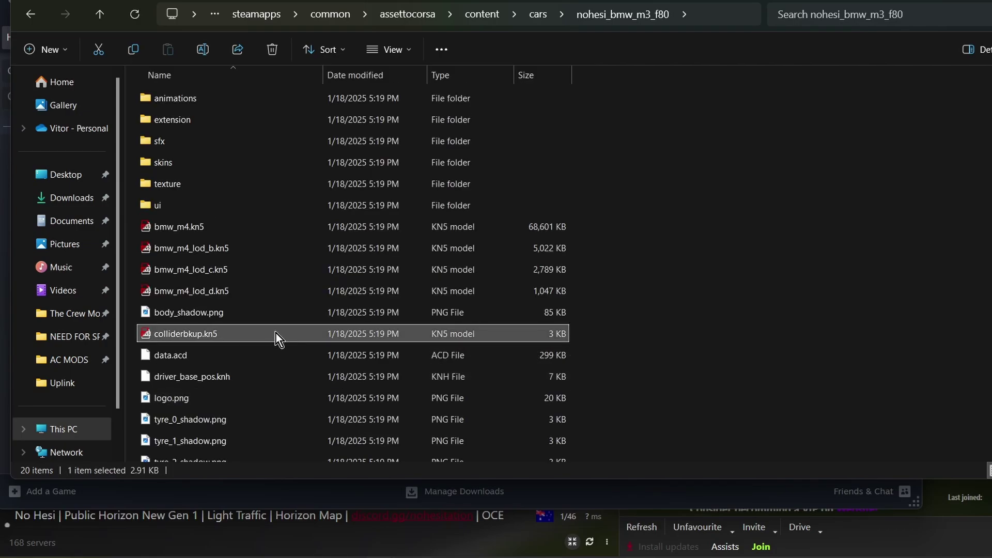
left_click(634, 234)
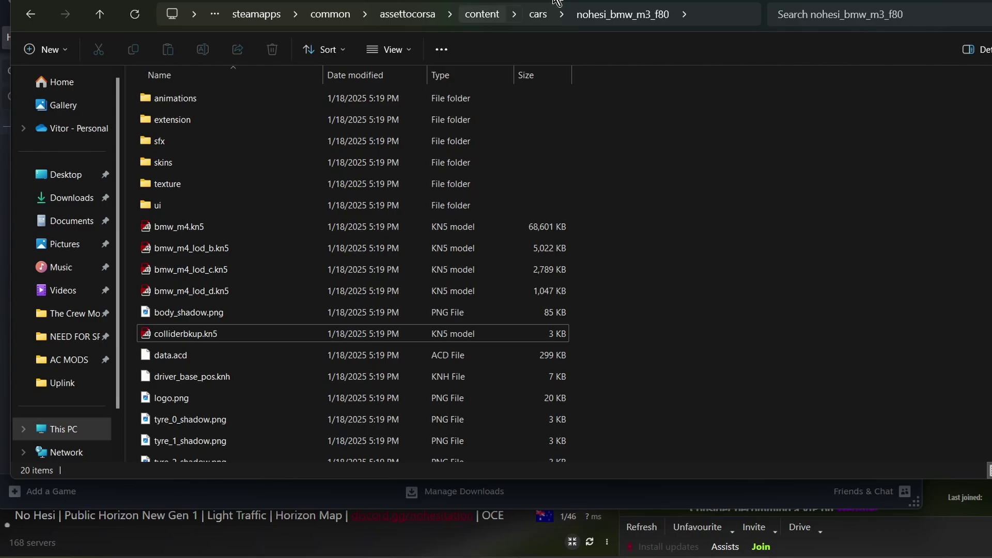
- Copy collider.kn5 from the pagani_huayra car folder
left_click(544, 15)
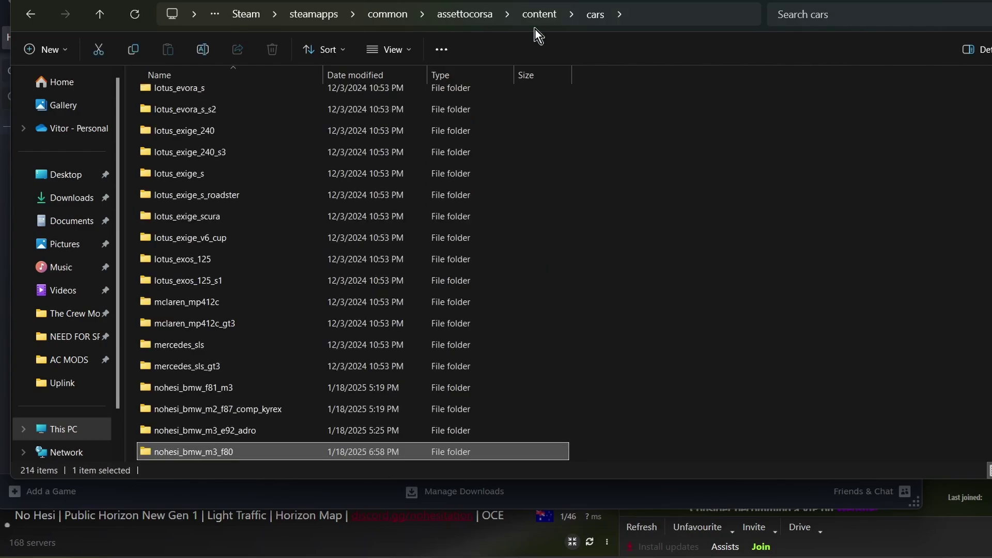
left_click(399, 191)
type("pagani")
double_click(224, 368)
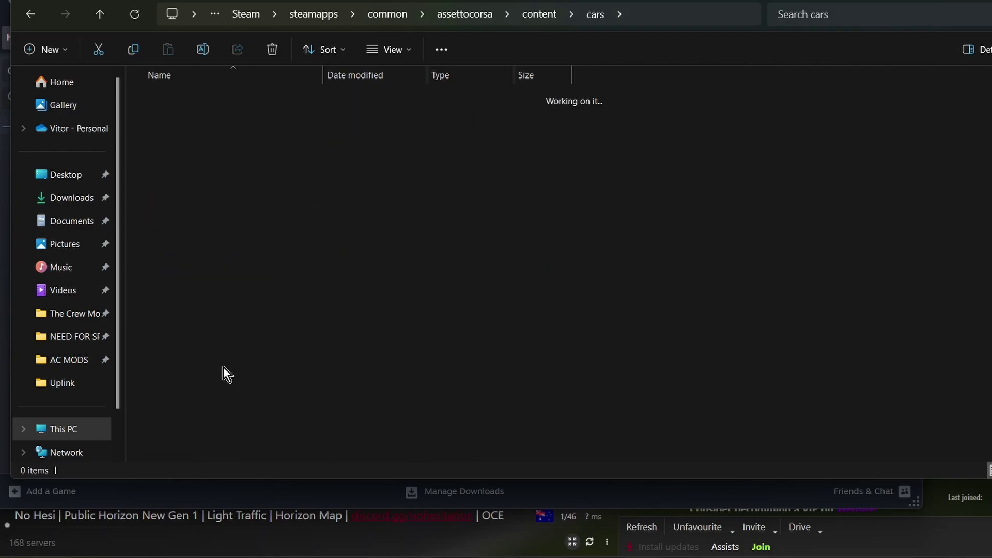
left_click(181, 227)
right_click(181, 227)
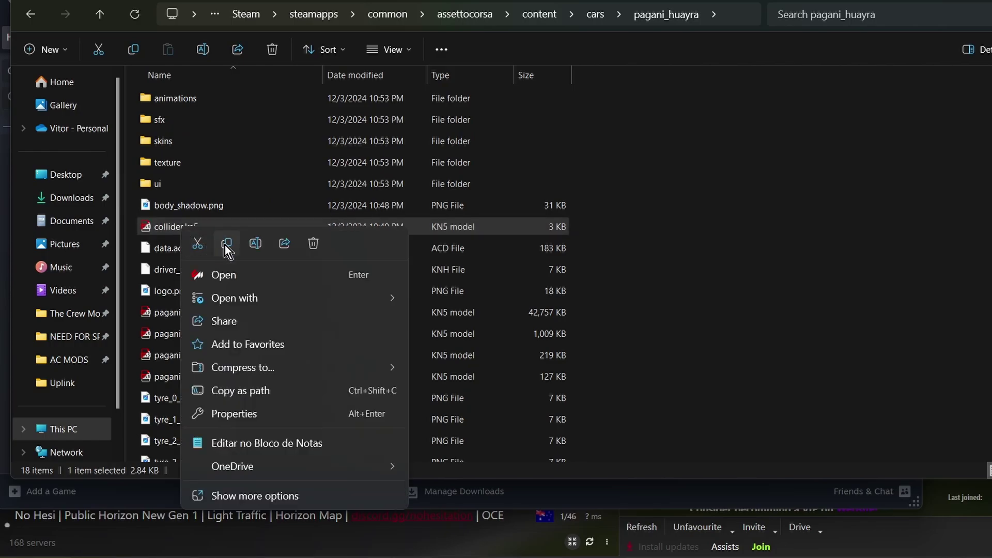
left_click(225, 244)
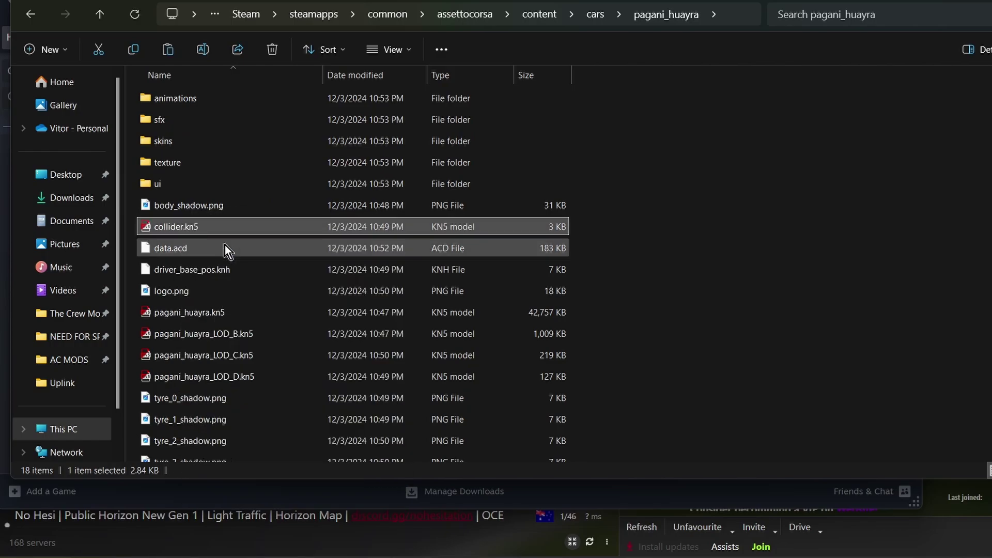
- Paste the Pagani's collider.kn5 into the nohesi_bmw_m3_f80 folder
left_click(31, 14)
scroll(269, 310, "down", 2)
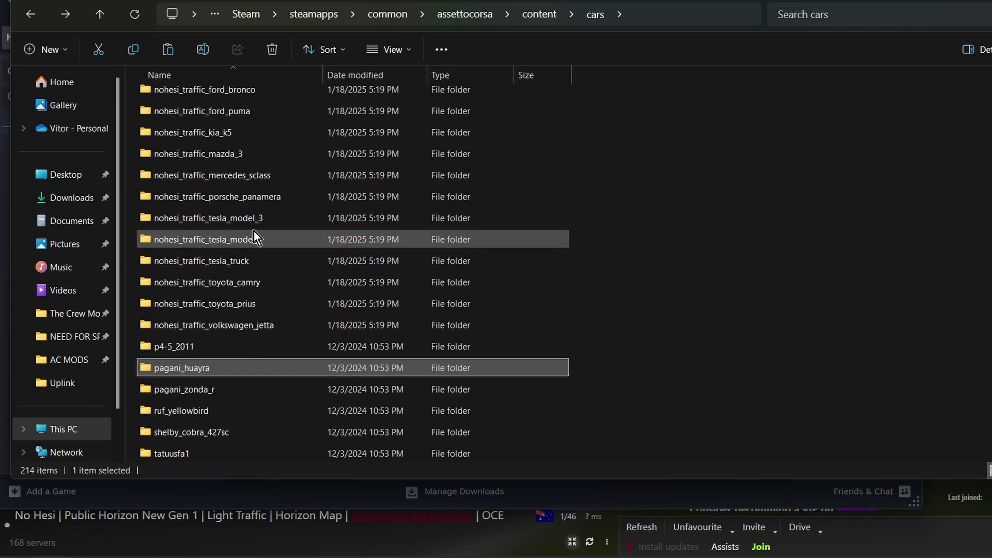
scroll(254, 231, "up", 2)
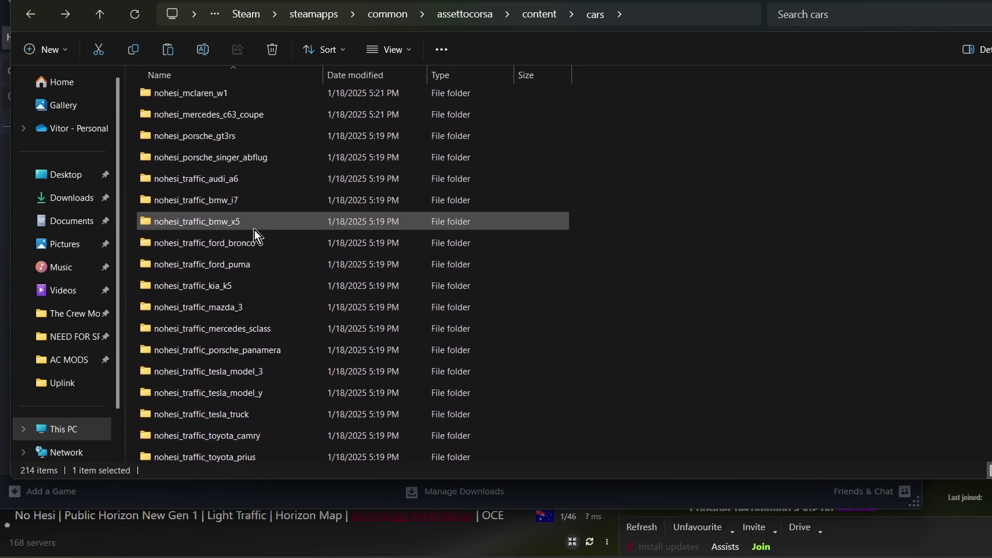
scroll(255, 231, "down", 2)
scroll(254, 230, "up", 7)
scroll(248, 226, "up", 1)
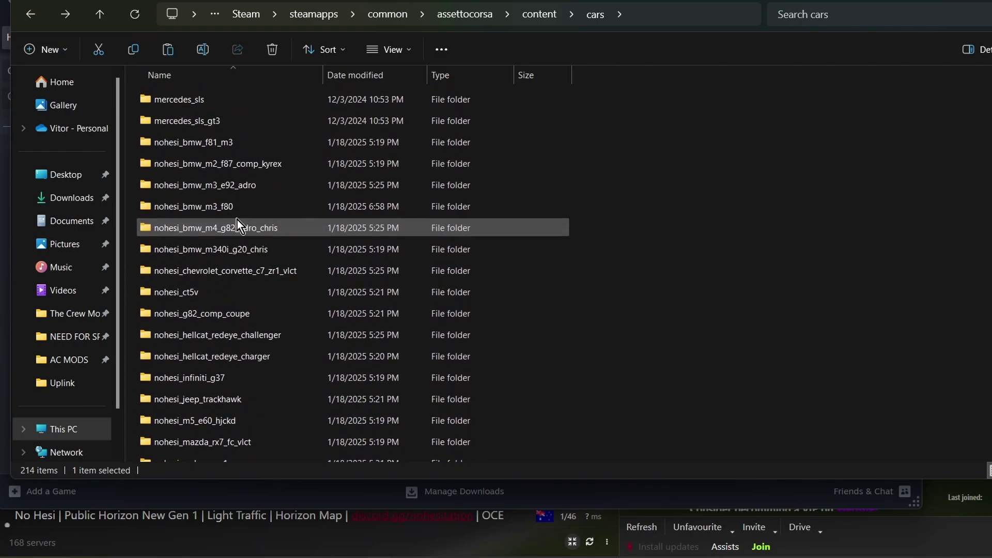
double_click(224, 203)
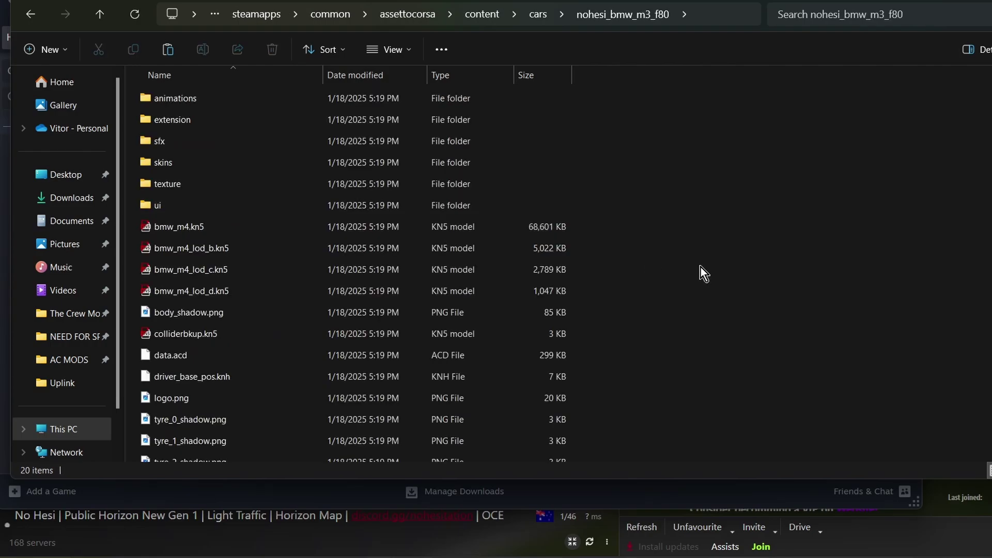
key("ctrl+v")
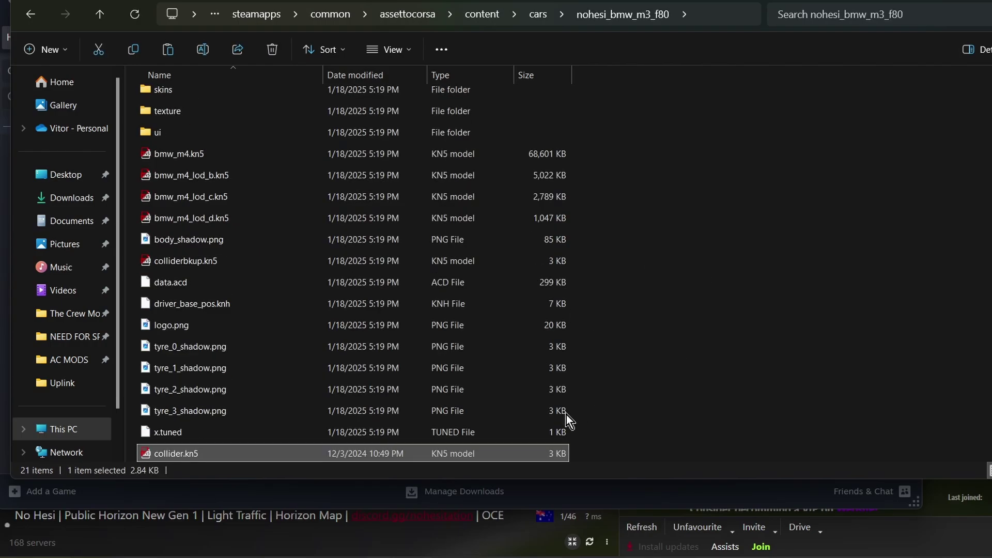
- Retry joining No Hesi Public 11 SRP EU and decline validation after the GT3 RS collider error
left_click(938, 505)
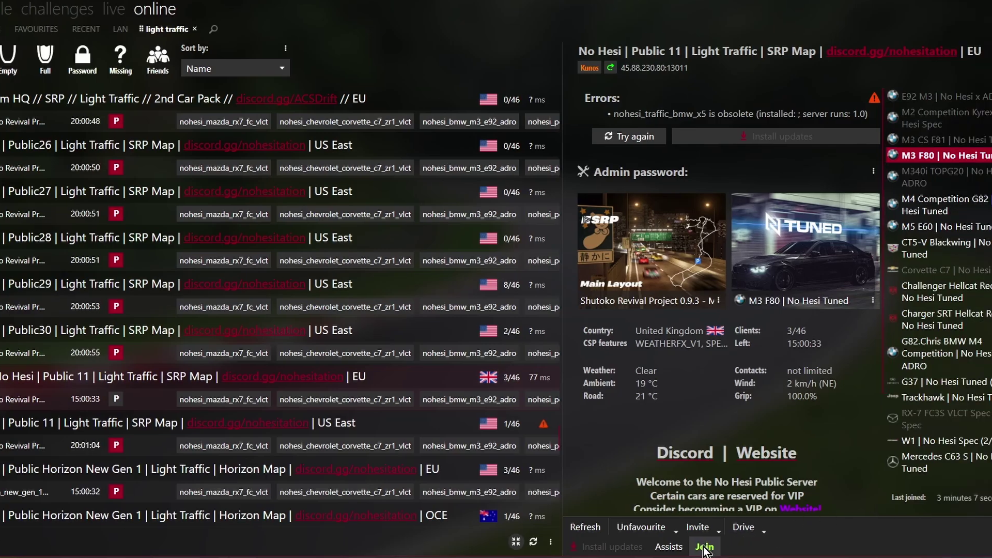
left_click(704, 547)
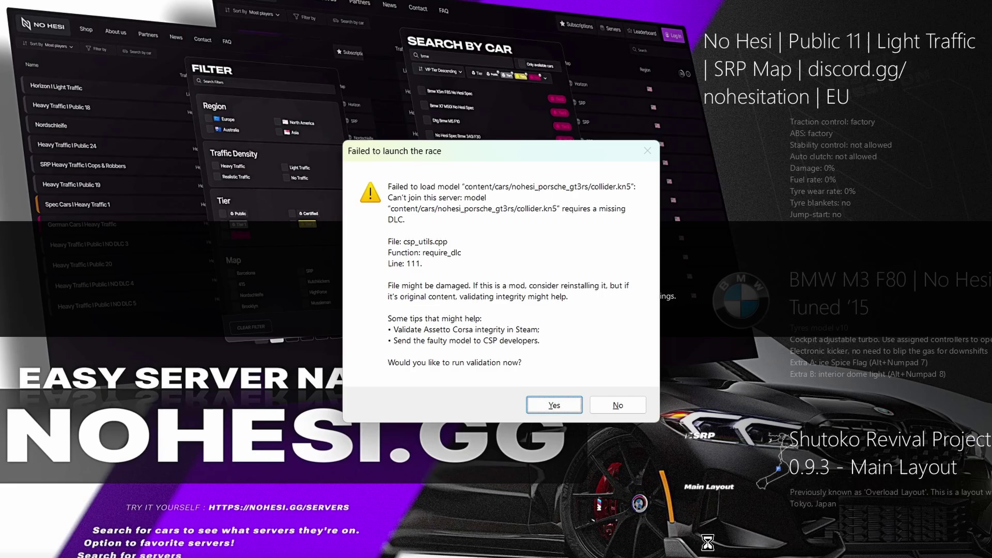
left_click(606, 402)
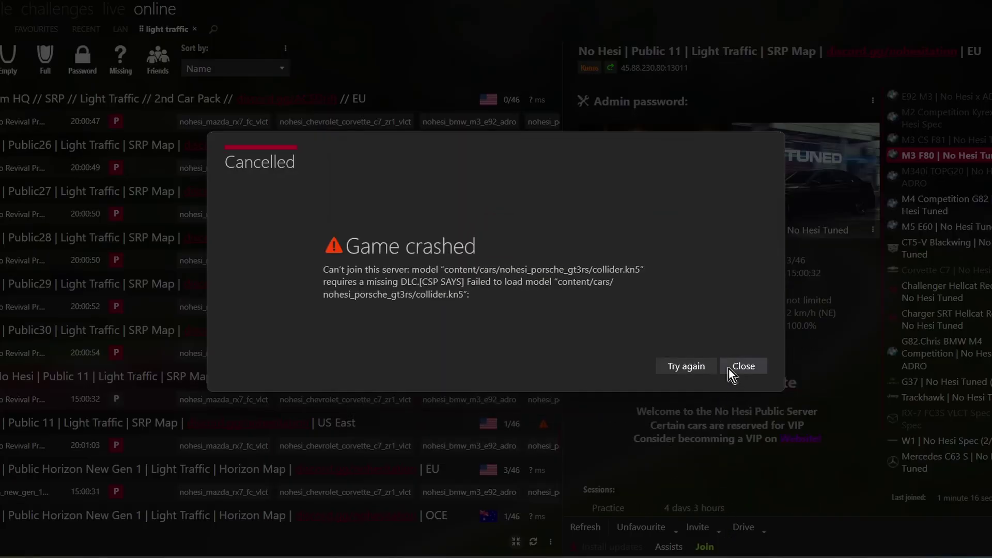
- Dismiss the crash, compare nohesi_porsche_gt3rs collider.kn5 and colliderbkup.kn5 sizes, then rejoin No Hesi
left_click(733, 368)
mouse_move(416, 542)
left_click(352, 467)
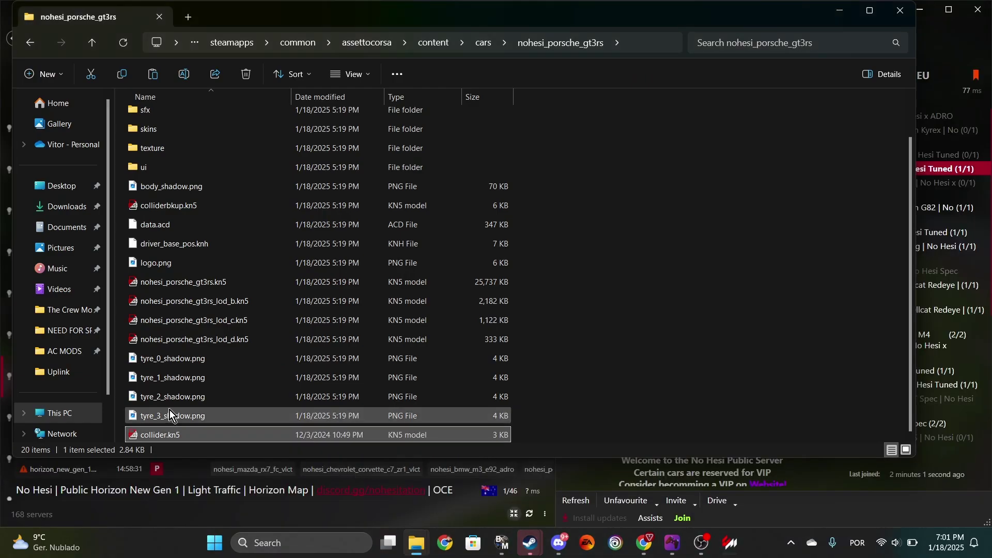
left_click(178, 211)
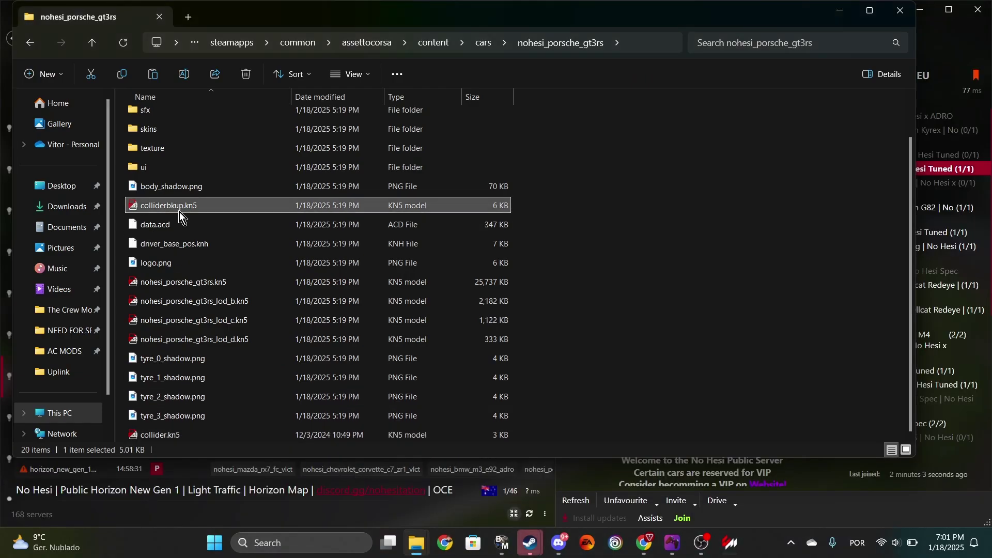
left_click(171, 435)
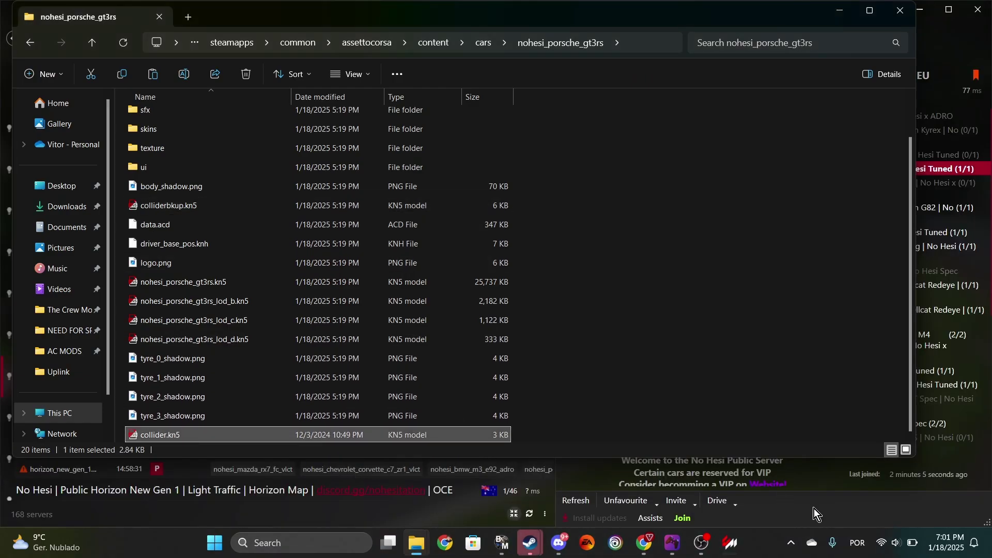
left_click(809, 504)
left_click(681, 518)
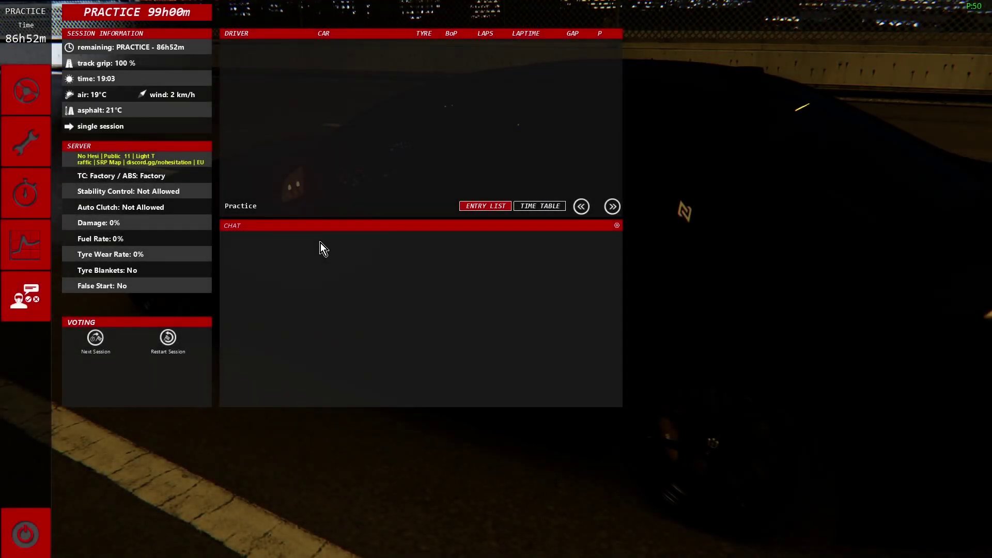
- Sit in the BMW M3 F80, open the in-game app sidebar, then Alt+Tab to the desktop
left_click(24, 99)
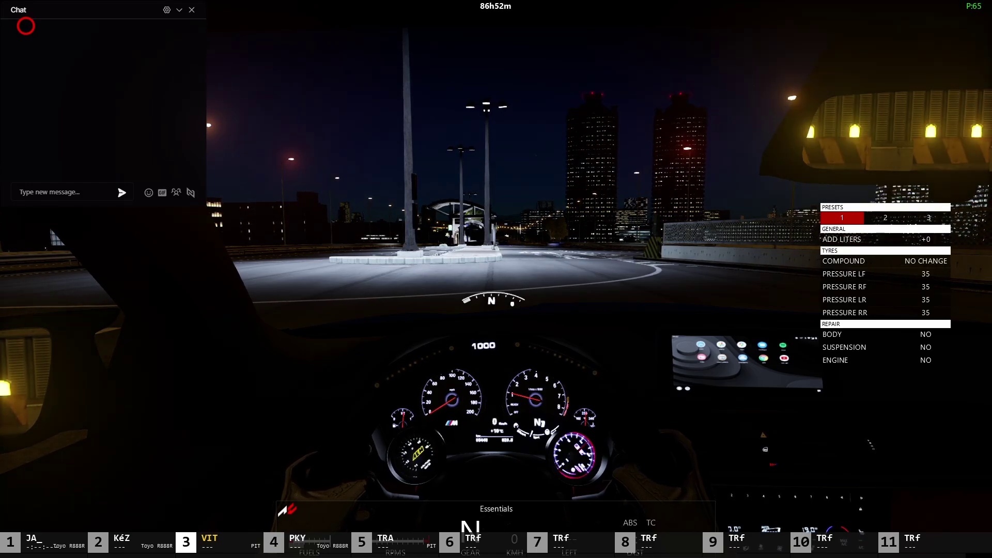
mouse_move(990, 377)
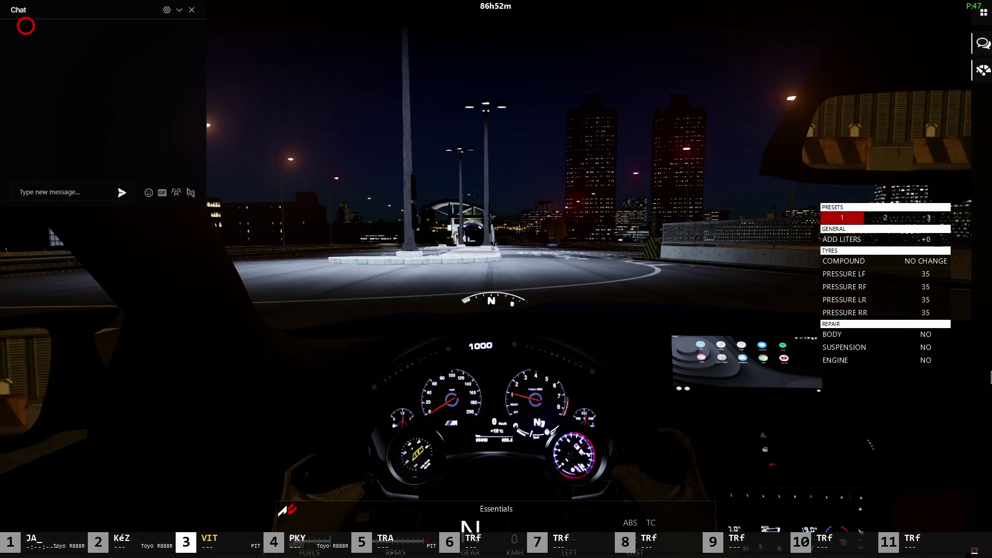
left_click(978, 20)
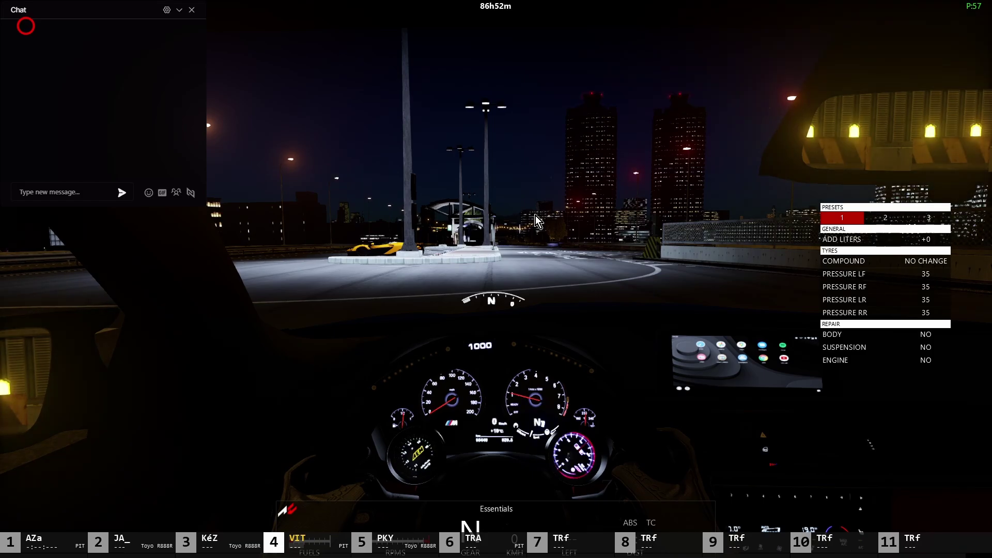
key("alt+Tab")
key("alt+Tab")
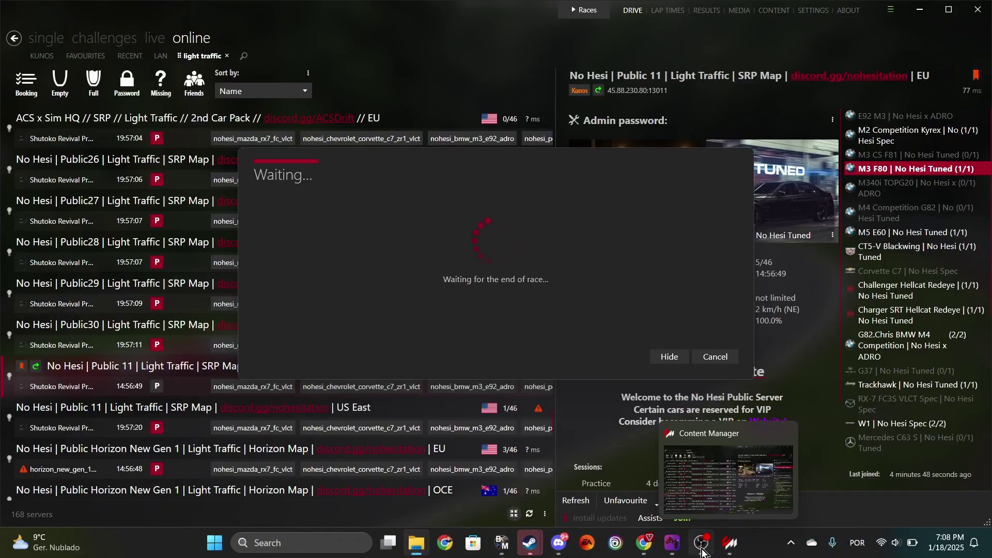
- Stop the screen recording, dismiss the translation popup and scroll to the ACUnlocker.exe asset
left_click(701, 551)
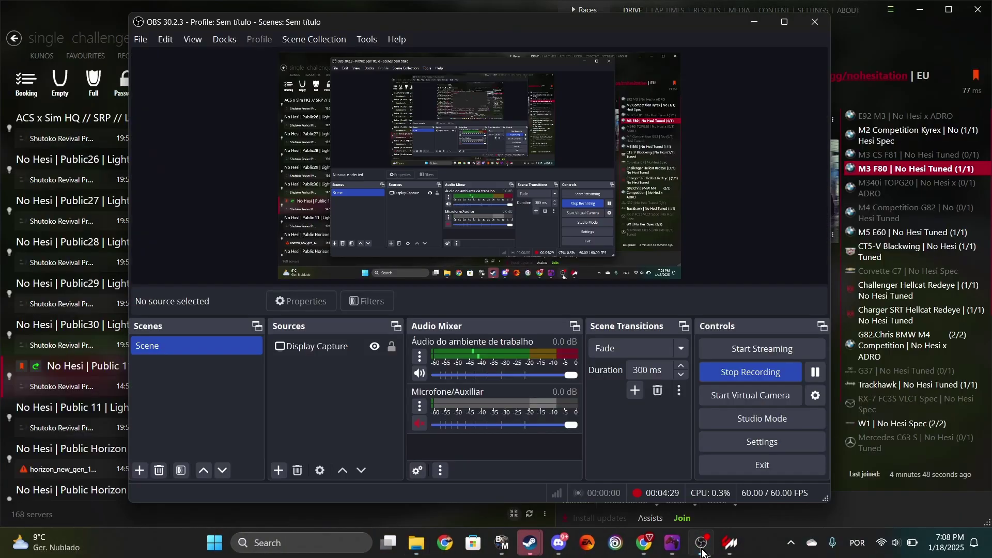
left_click(745, 370)
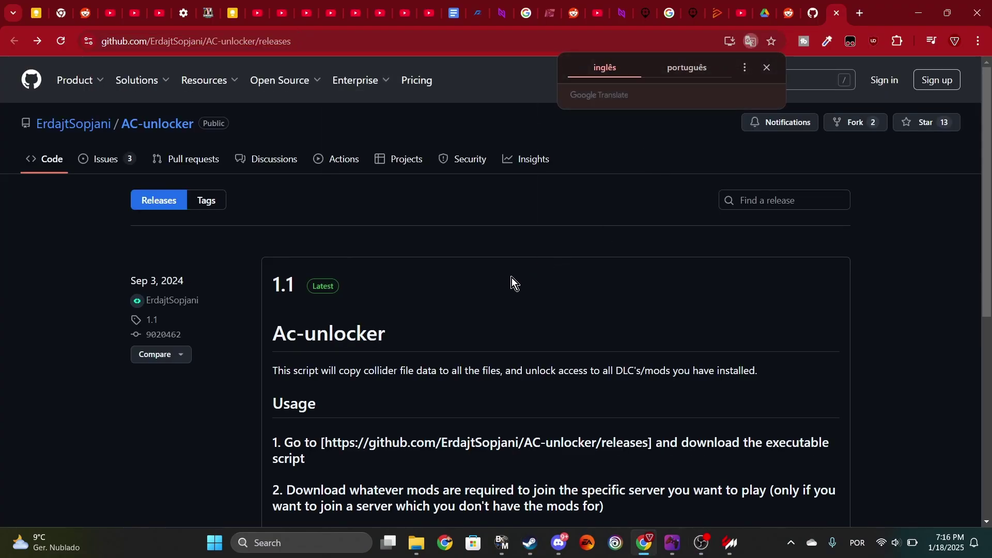
left_click(766, 67)
scroll(512, 344, "down", 3)
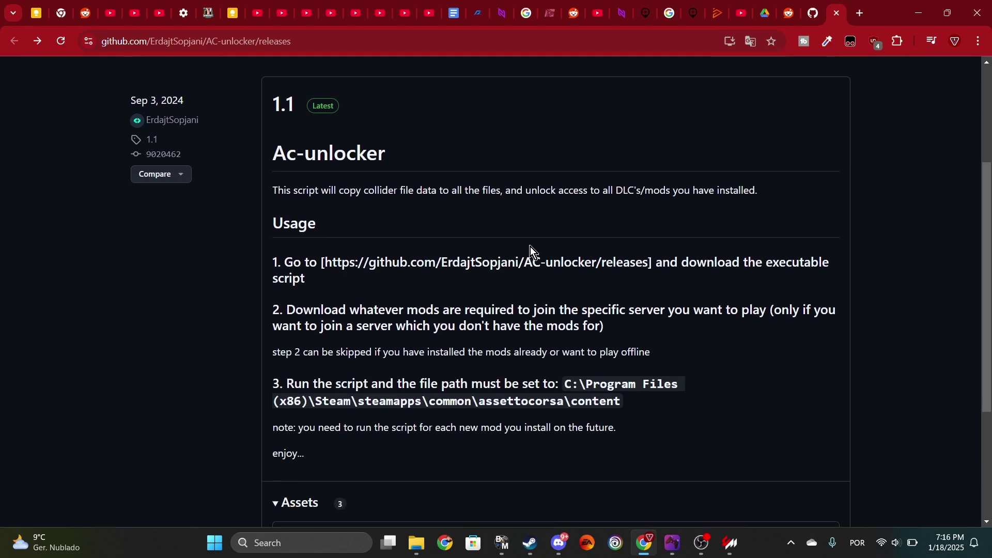
scroll(558, 305, "down", 3)
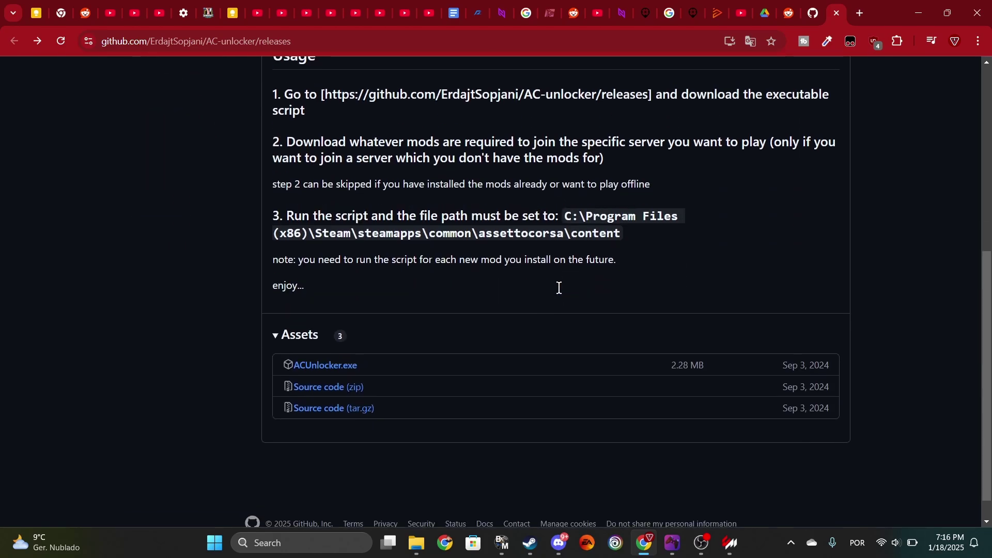
scroll(559, 288, "up", 1)
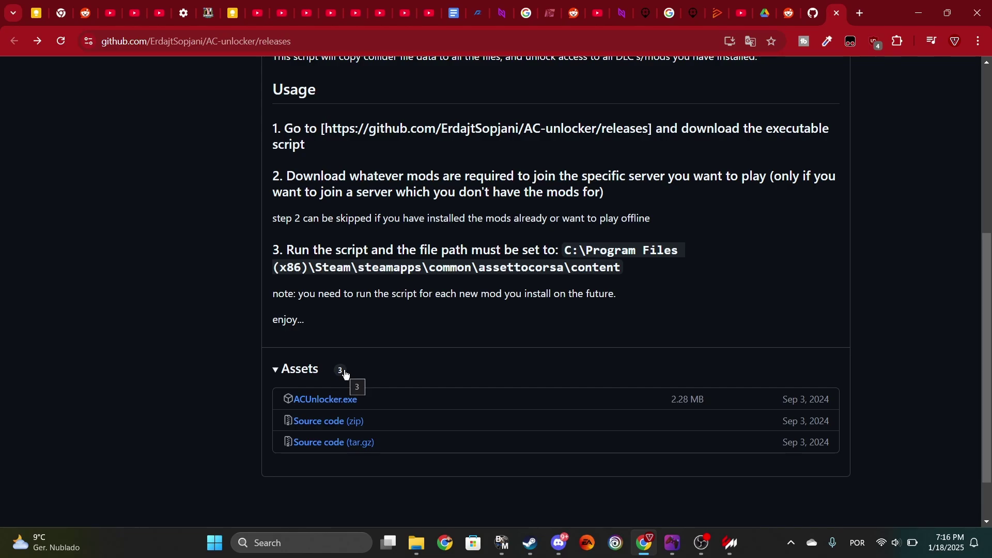
- Download ACUnlocker.exe into C:\Program Files (x86)\Steam\steamapps\common\assettocorsa
left_click(334, 402)
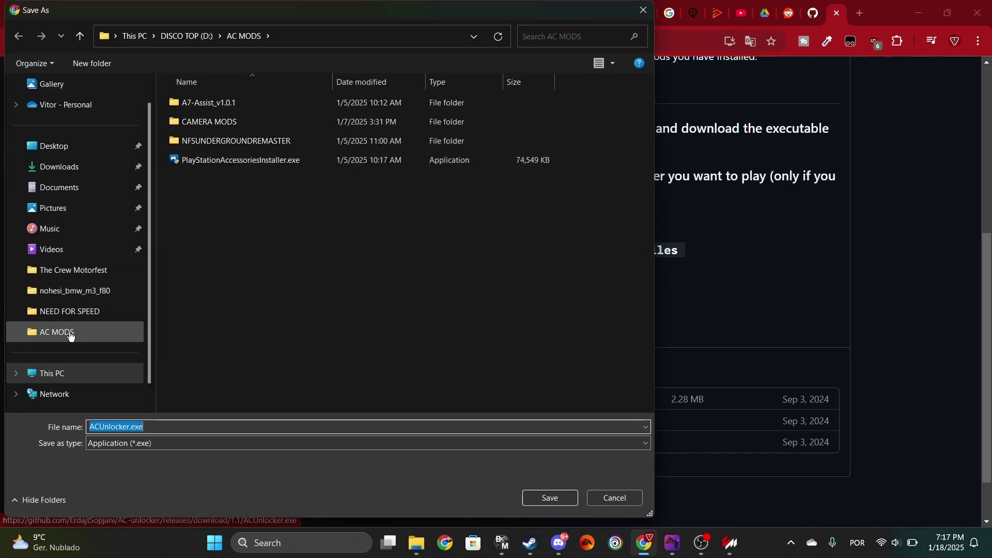
left_click(62, 391)
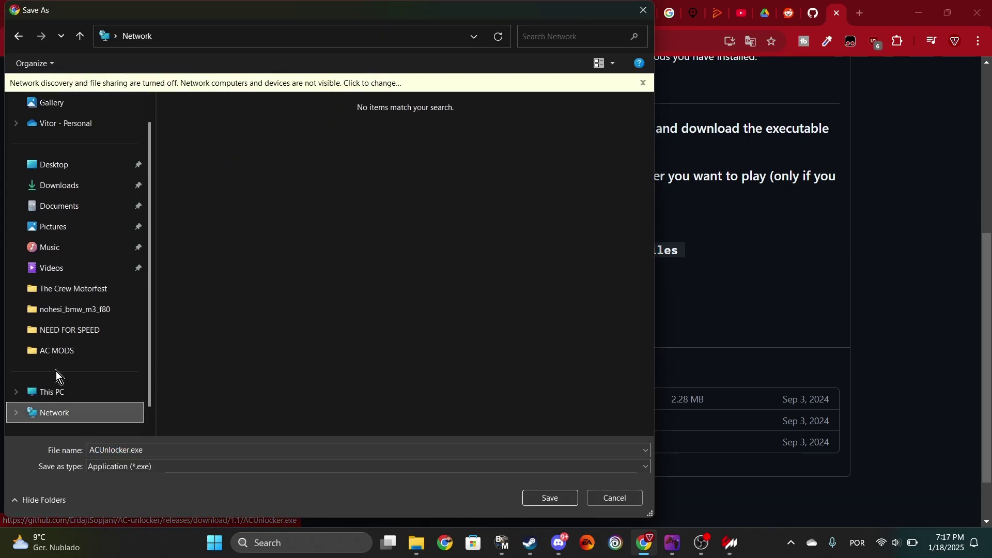
left_click(56, 385)
double_click(239, 110)
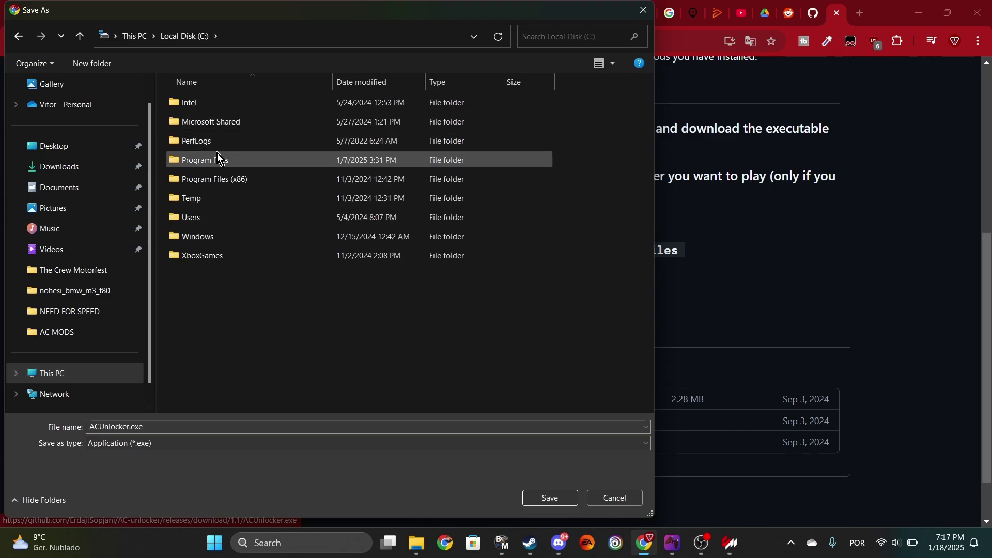
double_click(213, 180)
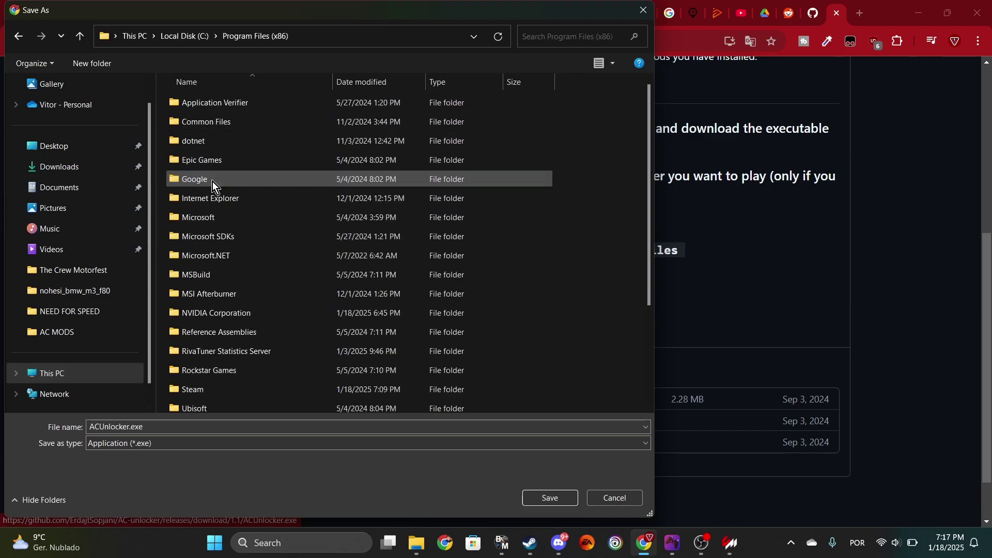
double_click(196, 394)
double_click(202, 407)
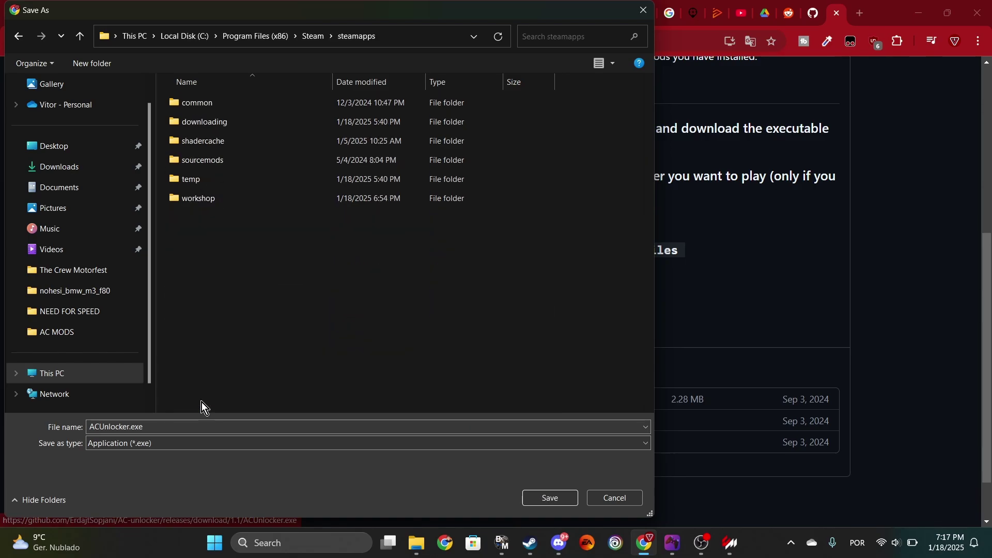
double_click(209, 102)
double_click(210, 103)
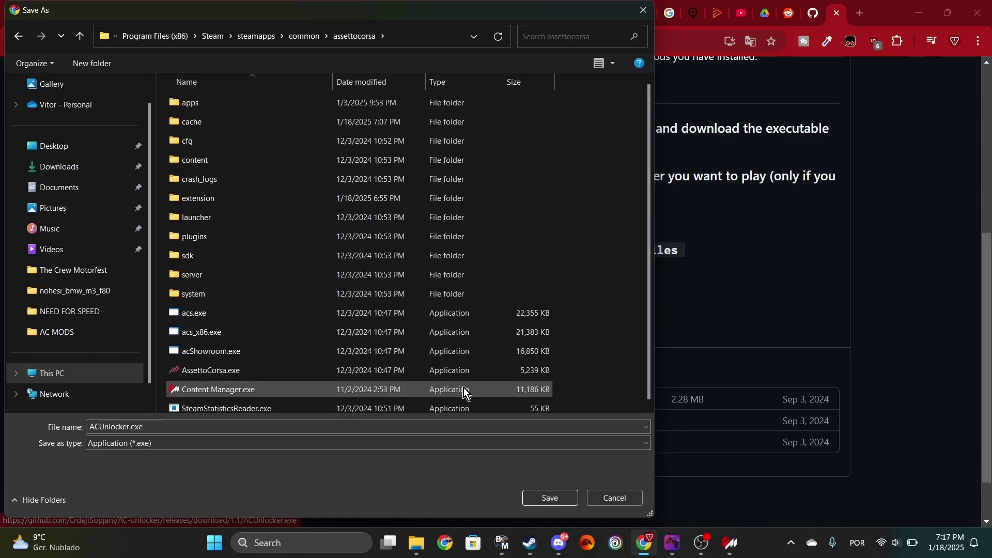
left_click(549, 498)
scroll(674, 259, "down", 1)
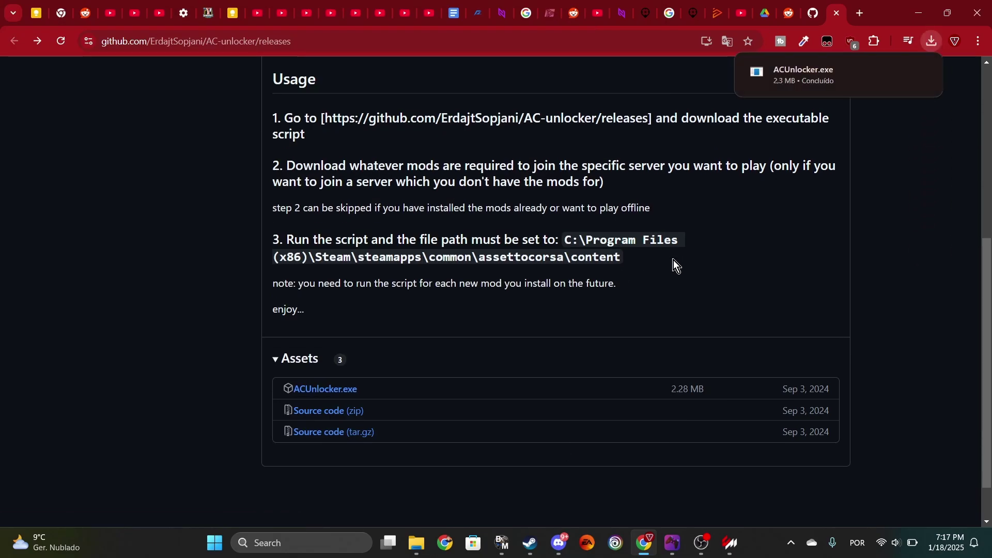
- Launch ACUnlocker.exe from the assettocorsa folder, allowing it past the SmartScreen warning with Run anyway
key("alt+Tab")
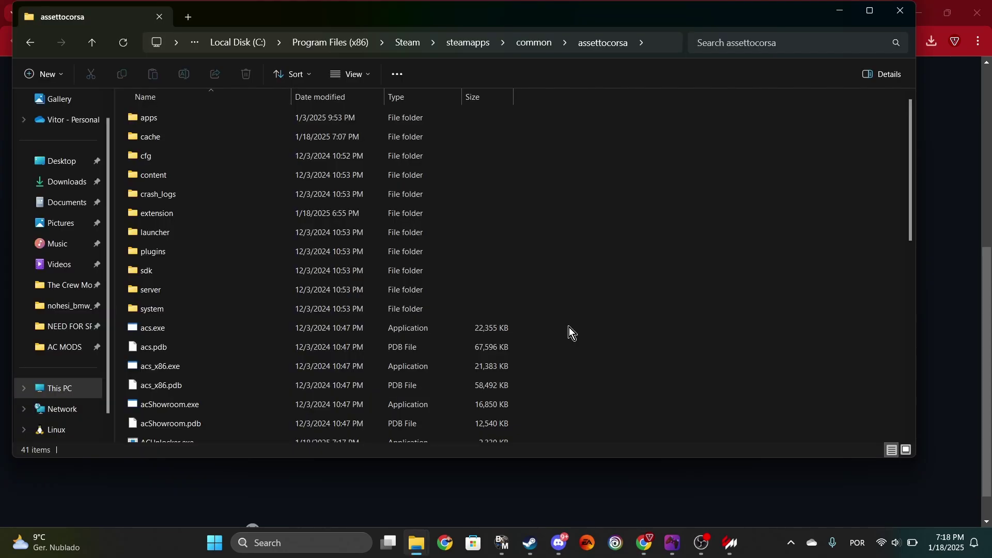
scroll(568, 327, "down", 1)
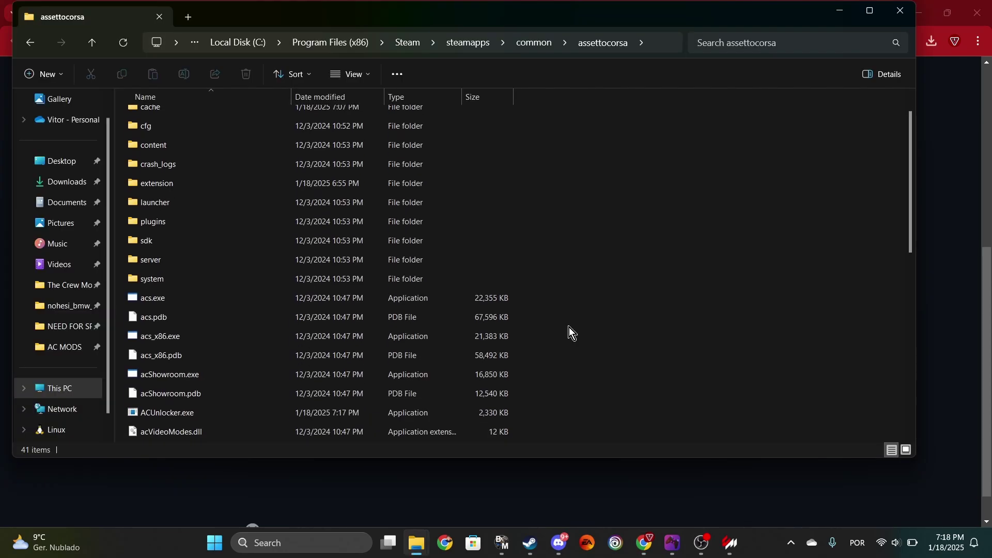
double_click(223, 412)
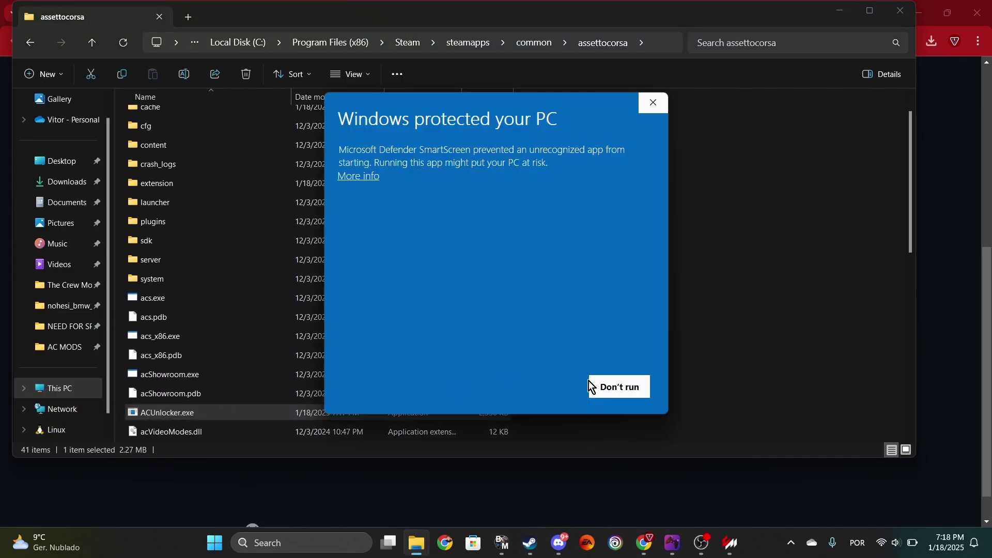
left_click(377, 178)
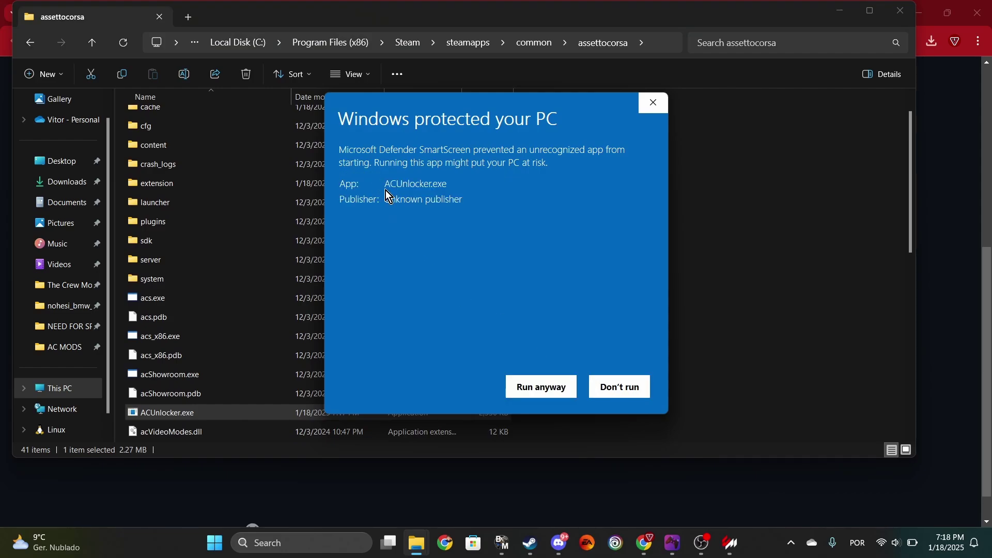
left_click(542, 383)
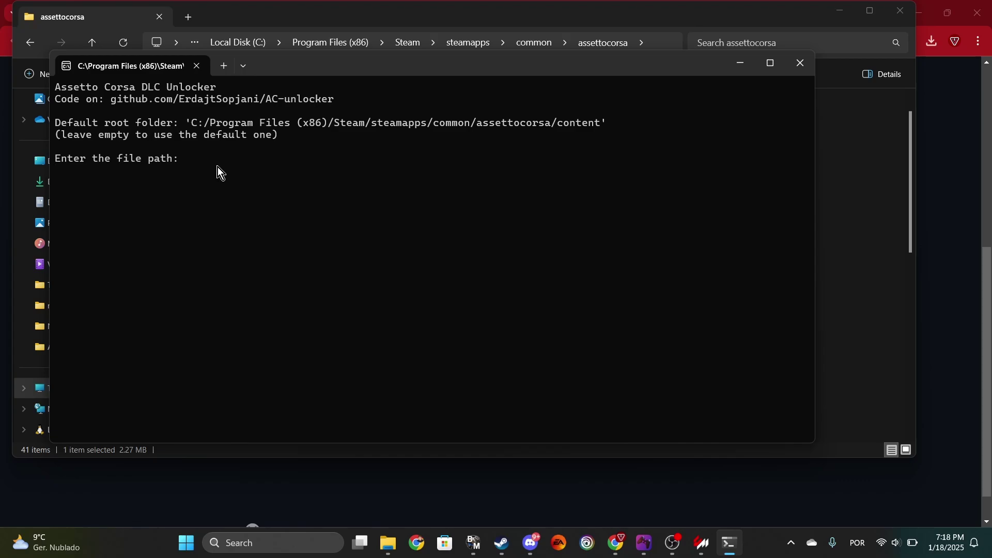
- Accept the default content folder path, then close the console once it shows 'Done, enjoy :)'
key("Return")
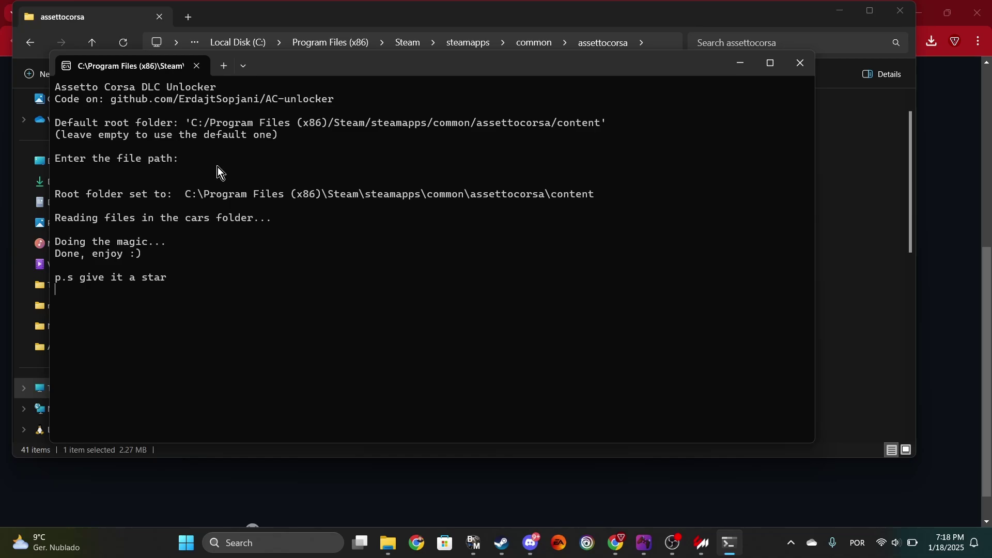
key("Return")
- Close File Explorer, dismiss Content Manager's practice results and select the M5 E60 | No Hesi Tuned car
left_click(682, 342)
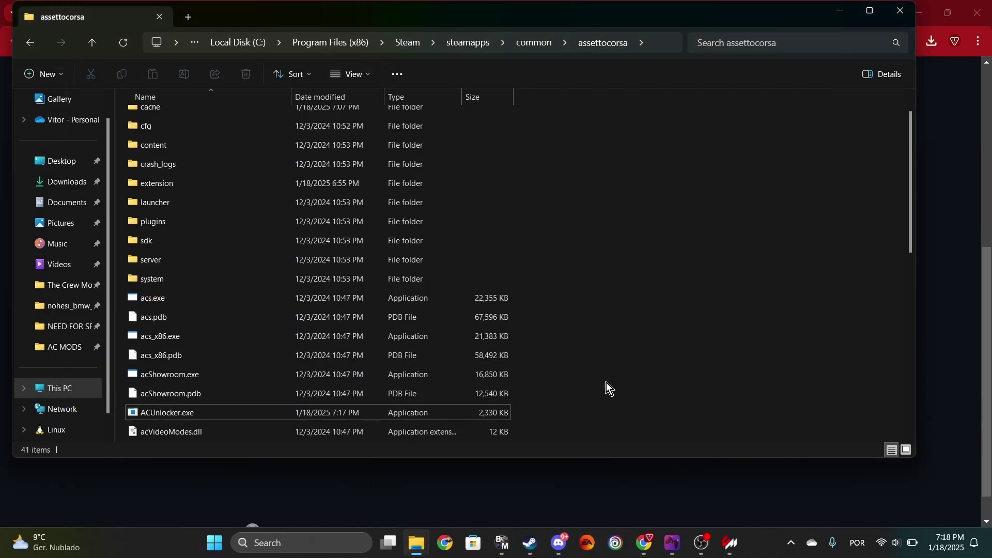
left_click(899, 20)
mouse_move(729, 543)
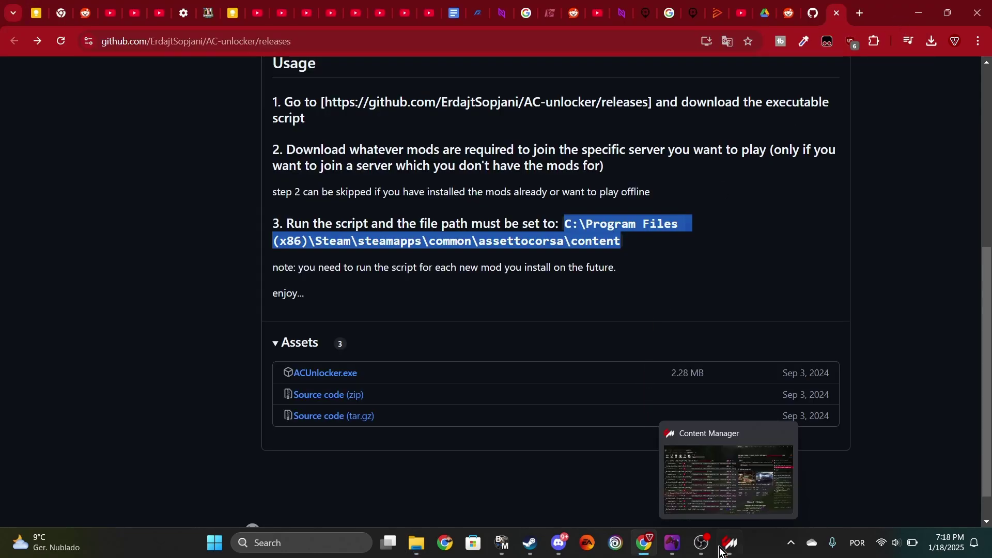
left_click(726, 491)
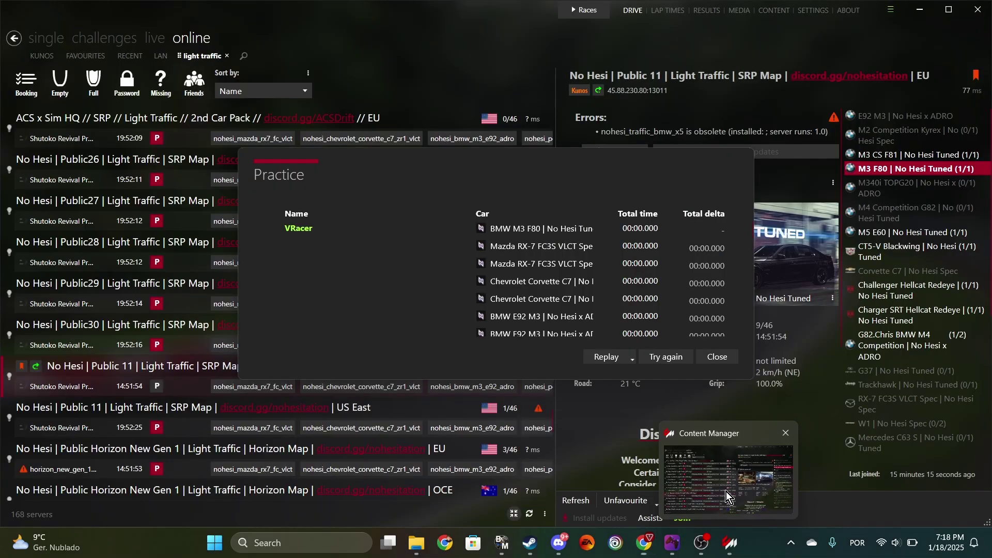
left_click(726, 357)
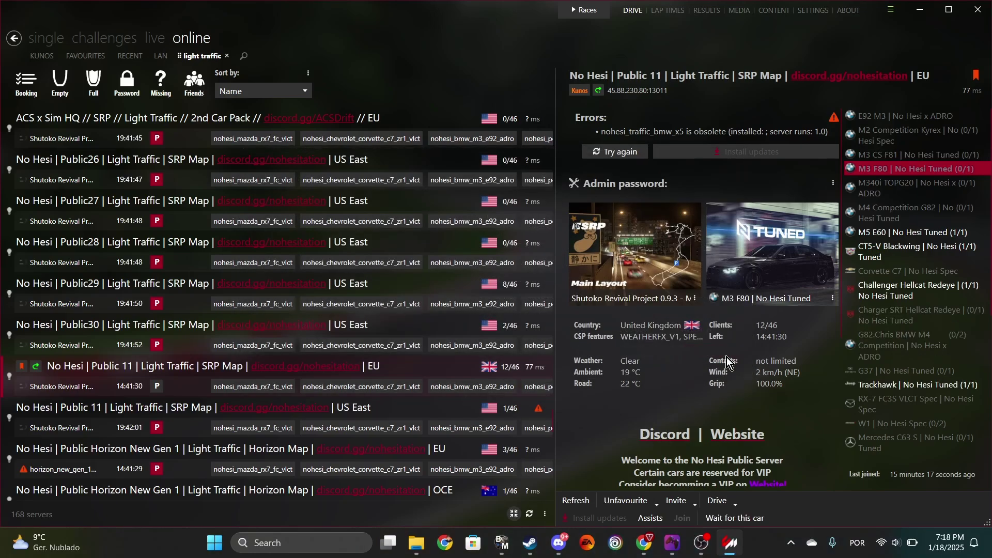
left_click(894, 234)
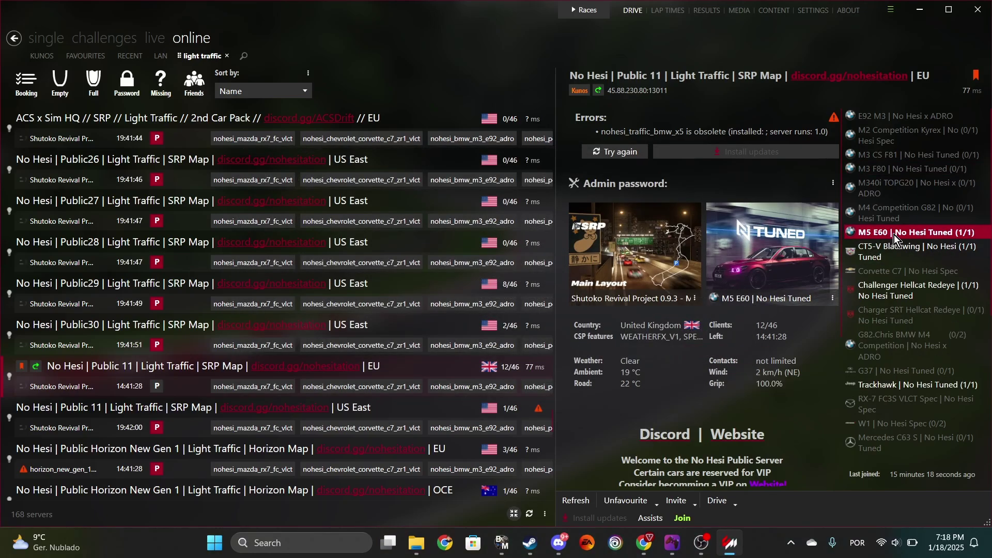
mouse_move(667, 531)
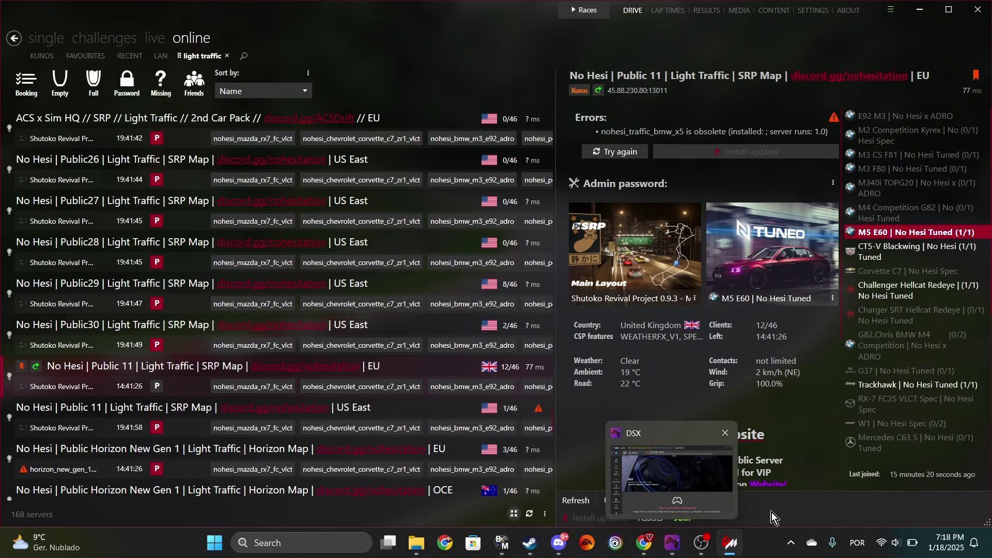
- Join the No Hesi Public 11 Light Traffic server and wait for the Practice session screen
left_click(683, 517)
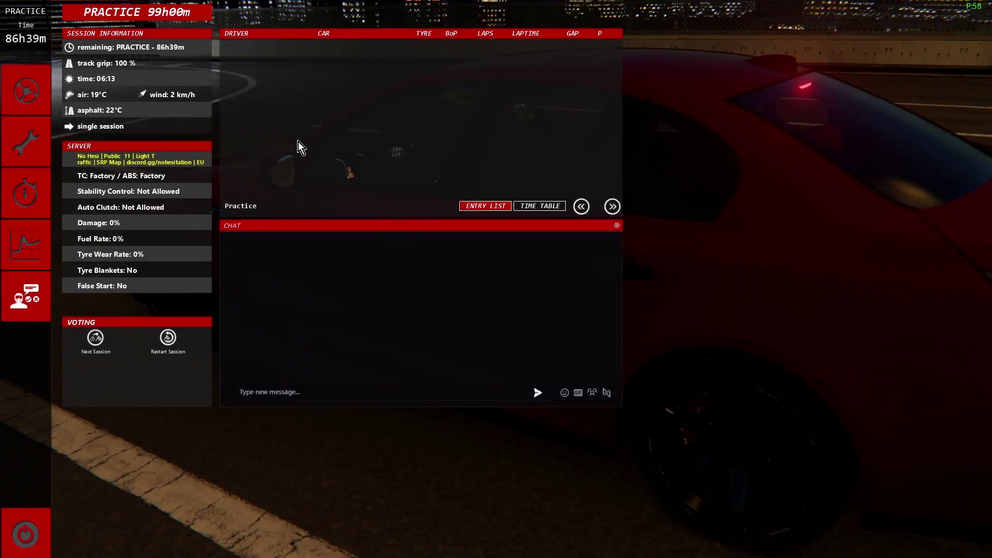
- Get into the BMW M5 E60 and teleport it to 3-Lane Southbound, Position 1
left_click(27, 100)
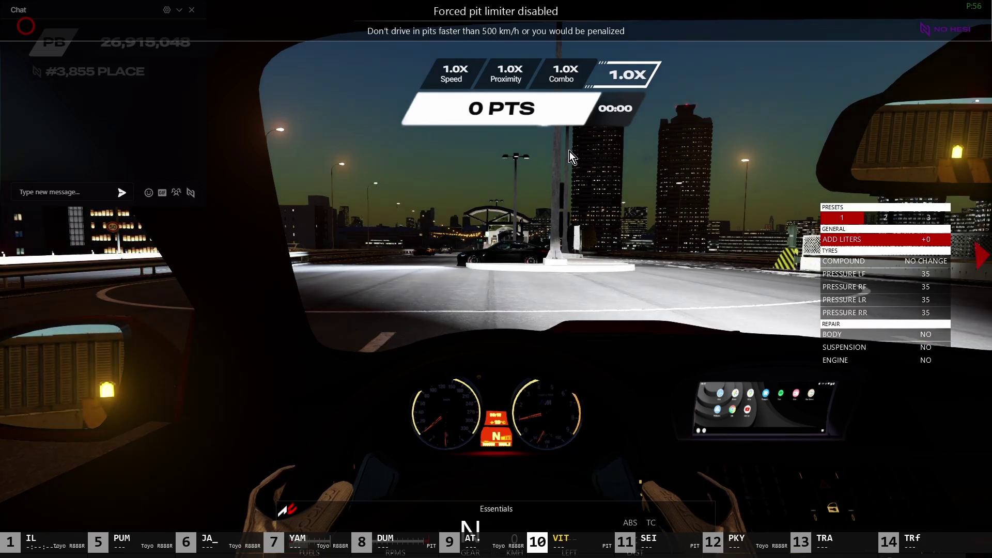
left_click(190, 193)
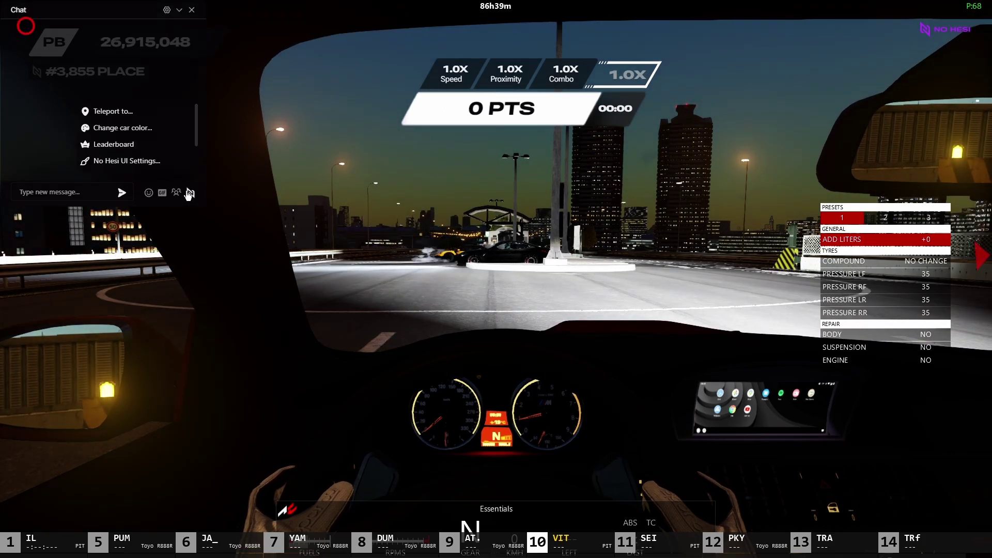
left_click(130, 116)
left_click(253, 191)
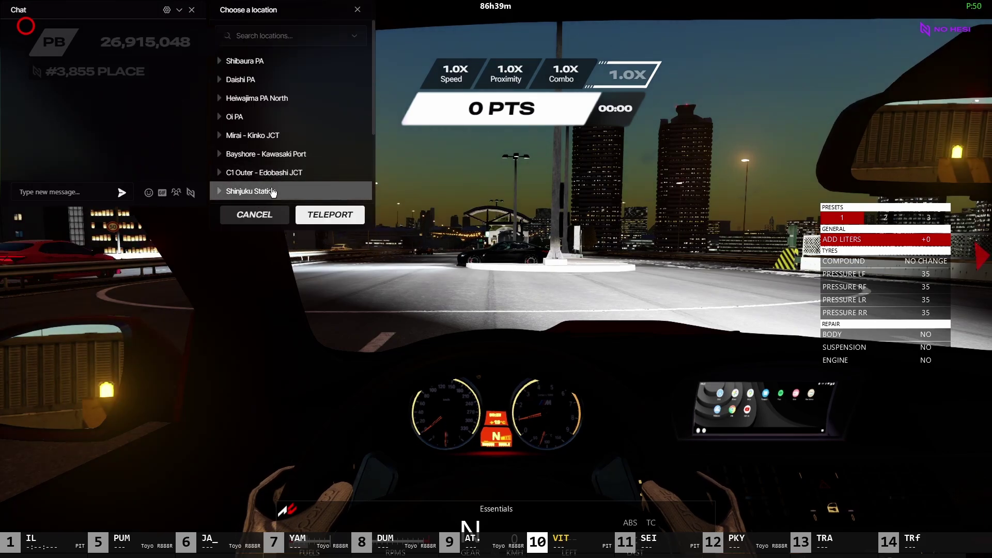
scroll(272, 192, "down", 2)
left_click(264, 175)
left_click(264, 175)
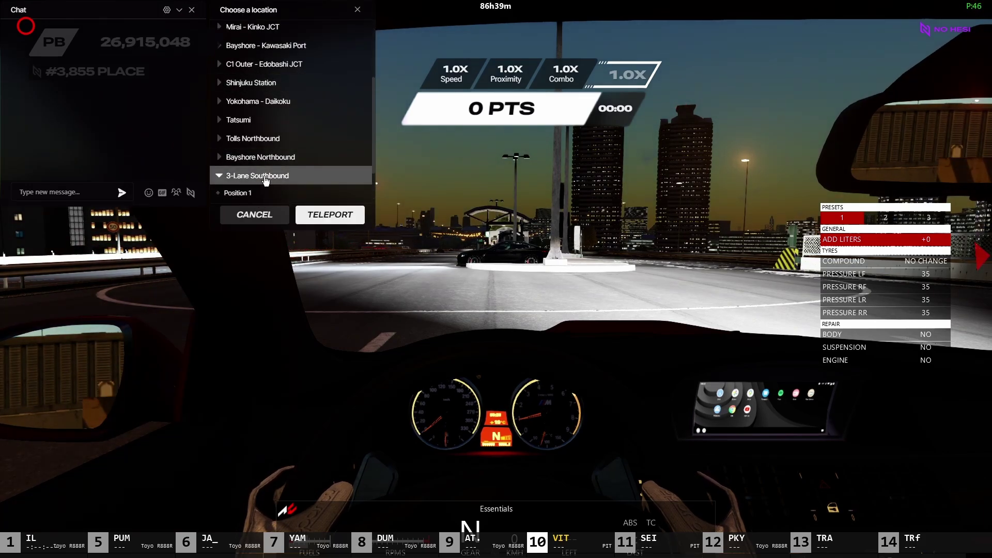
left_click(274, 193)
left_click(330, 214)
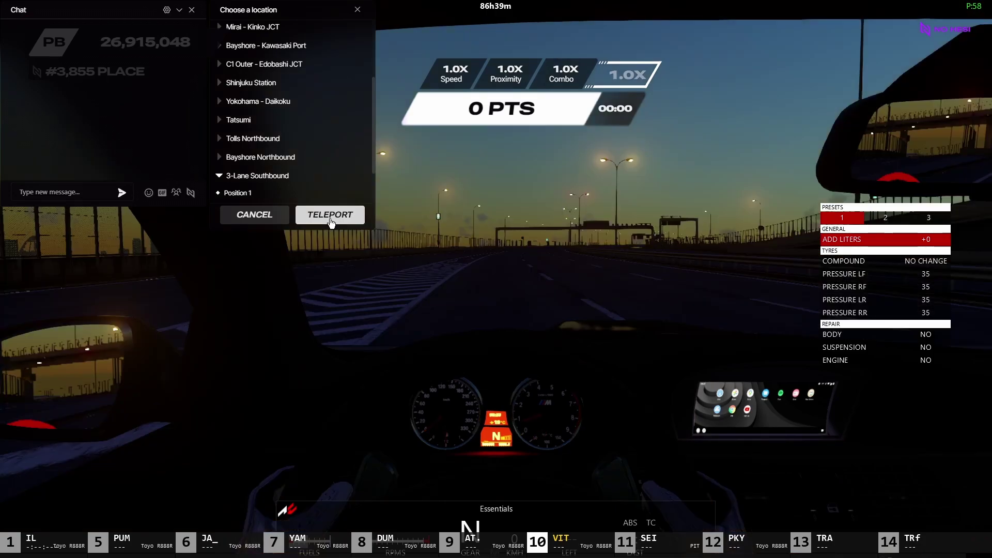
left_click(358, 10)
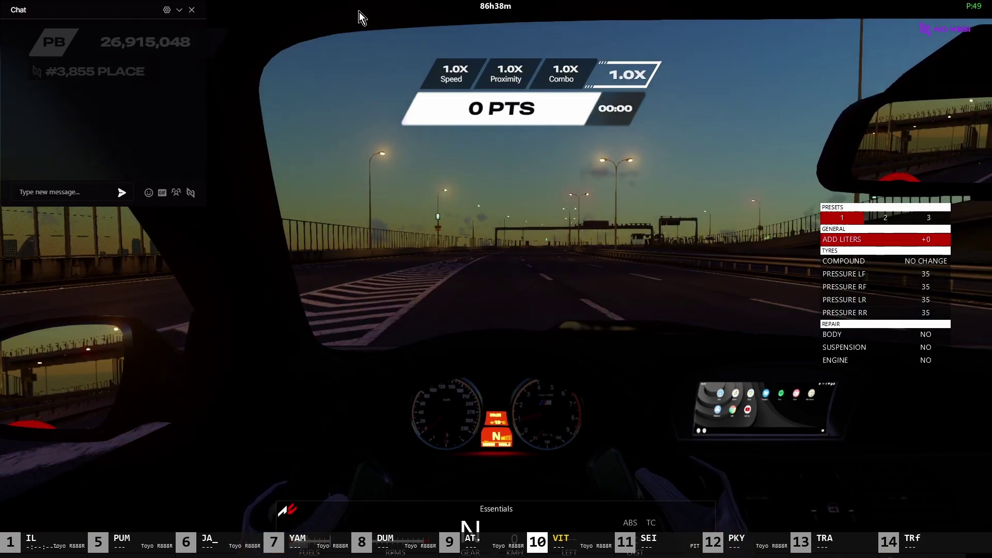